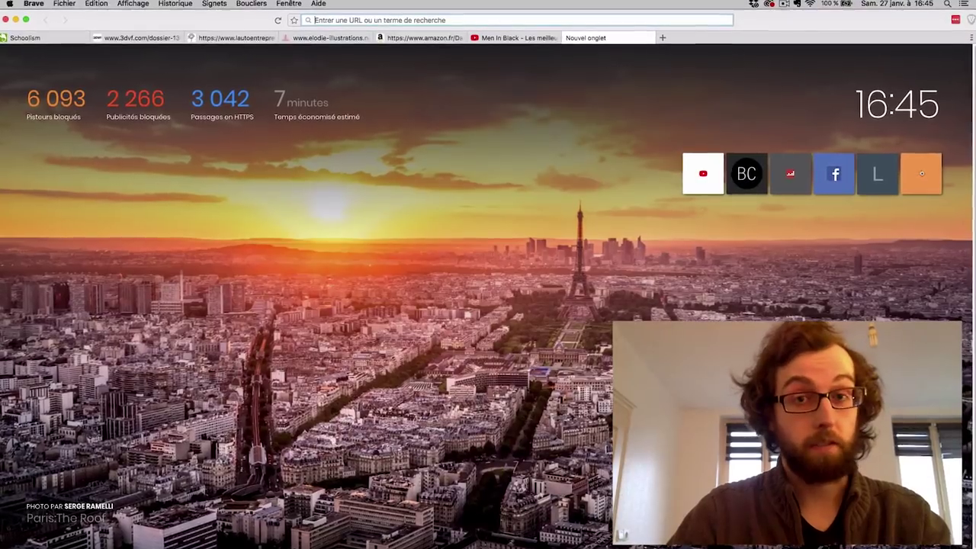
# Go to blender.org and open the Blender 2.79 download page, then the Blender manual.
pyautogui.write('blender')
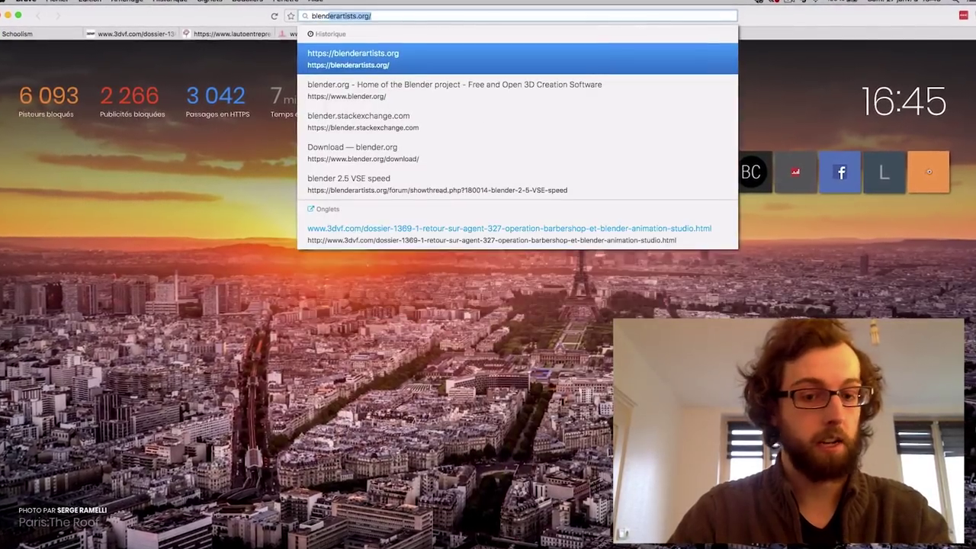
pyautogui.write('.org/')
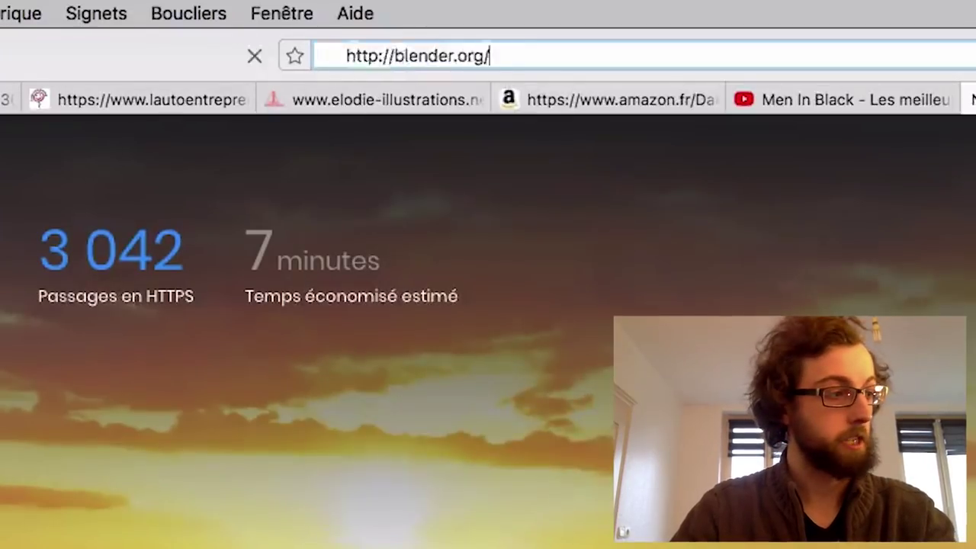
pyautogui.press('Return')
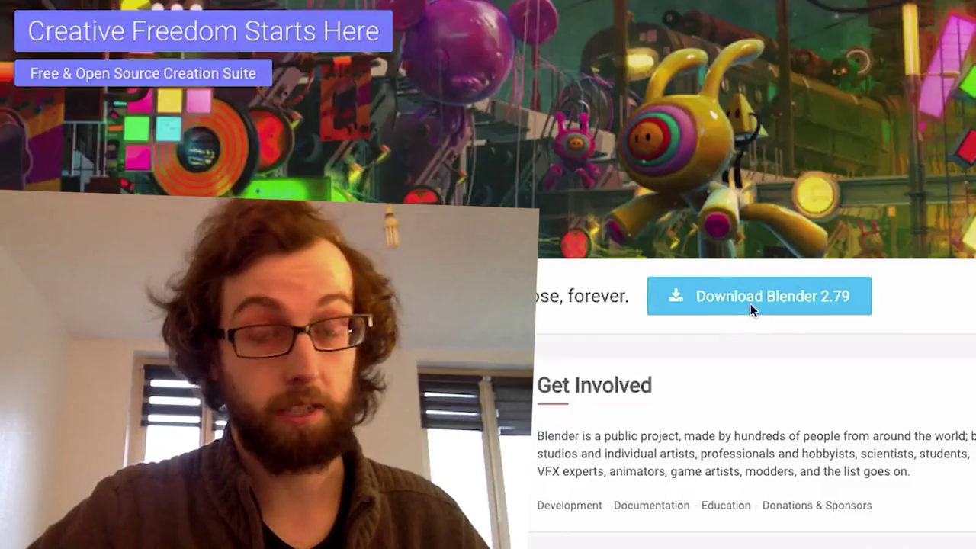
pyautogui.click(750, 304)
pyautogui.click(336, 190)
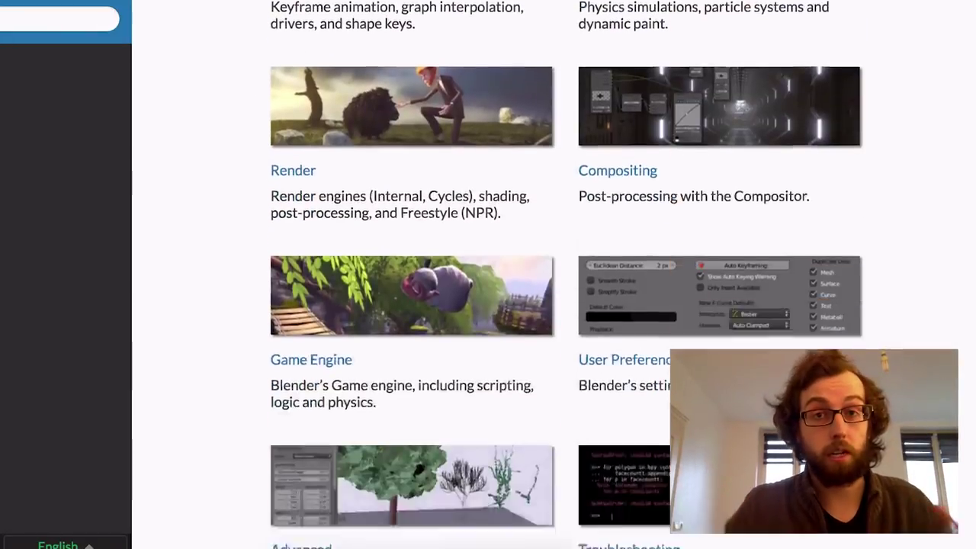
# Scroll the manual's interface menus page past the Specials Menu and Pie Menus sections.
pyautogui.scroll(-3, 488, 274)
pyautogui.scroll(-5, 489, 274)
pyautogui.scroll(-5, 488, 274)
pyautogui.scroll(-5, 488, 275)
pyautogui.scroll(-3, 488, 275)
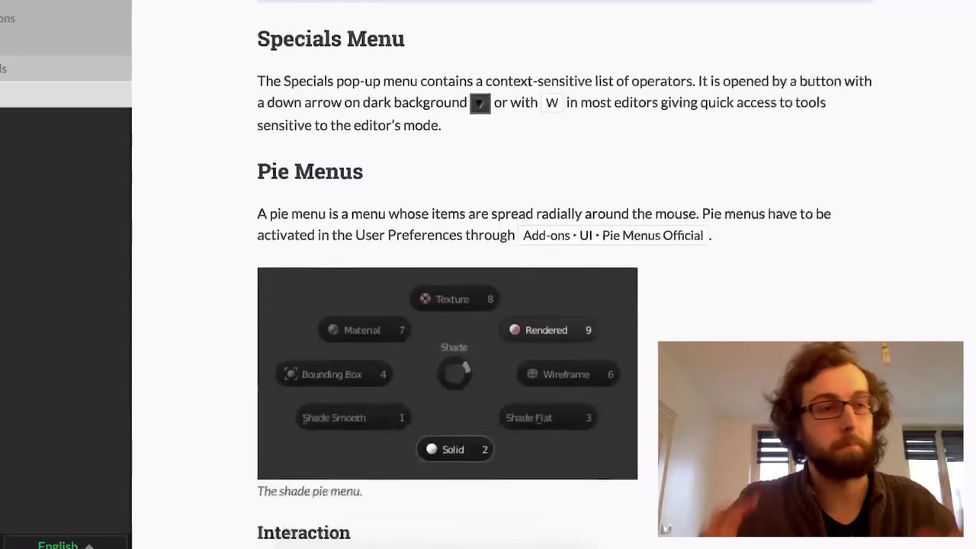
pyautogui.scroll(-5, 488, 275)
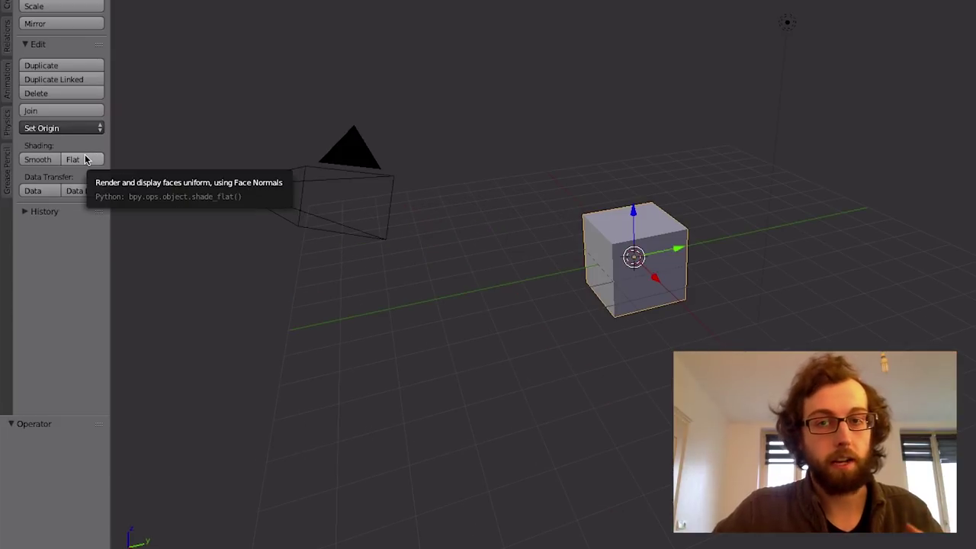
# Hide the Tool Shelf, place the 3D cursor left of the cube, and select the camera.
pyautogui.press('t')
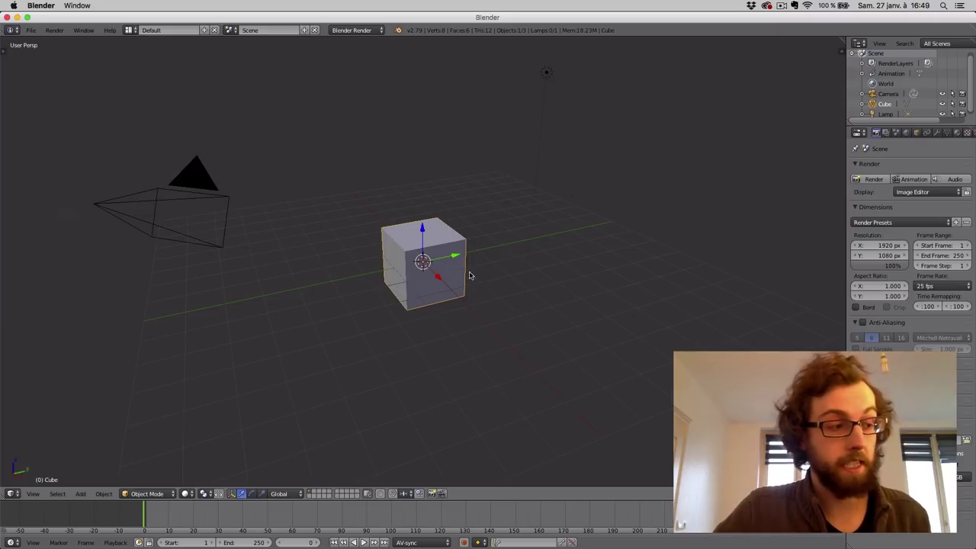
pyautogui.click(492, 227)
pyautogui.click(582, 230)
pyautogui.click(589, 270)
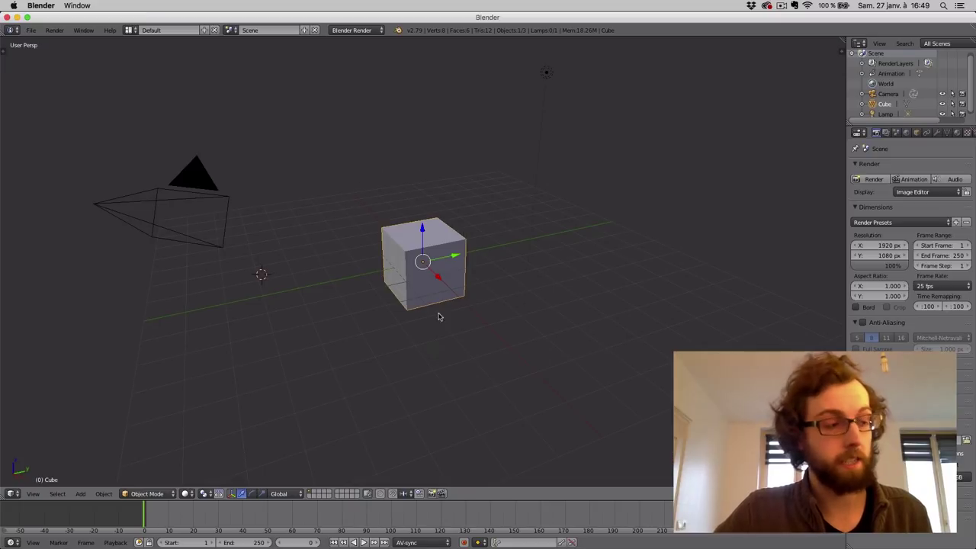
pyautogui.rightClick(182, 204)
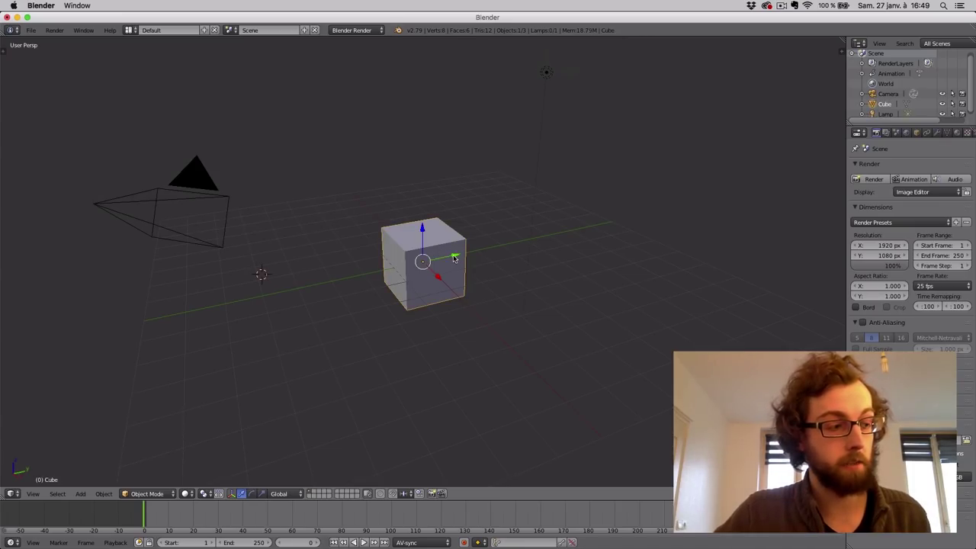
pyautogui.moveTo(454, 259); pyautogui.dragTo(284, 301)
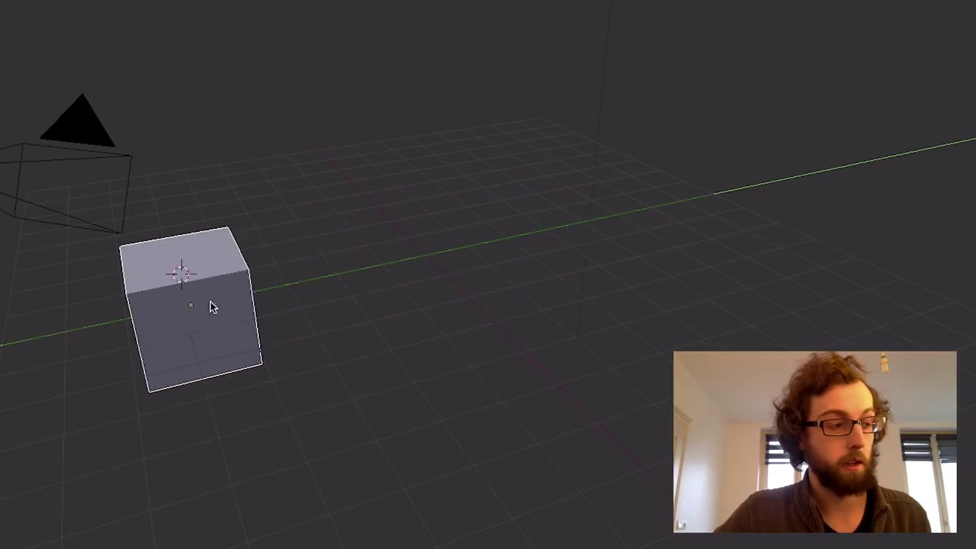
pyautogui.moveTo(212, 306)
pyautogui.mouseDown()
pyautogui.moveTo(578, 263)
pyautogui.moveTo(654, 329)
pyautogui.moveTo(670, 215)
pyautogui.mouseUp()
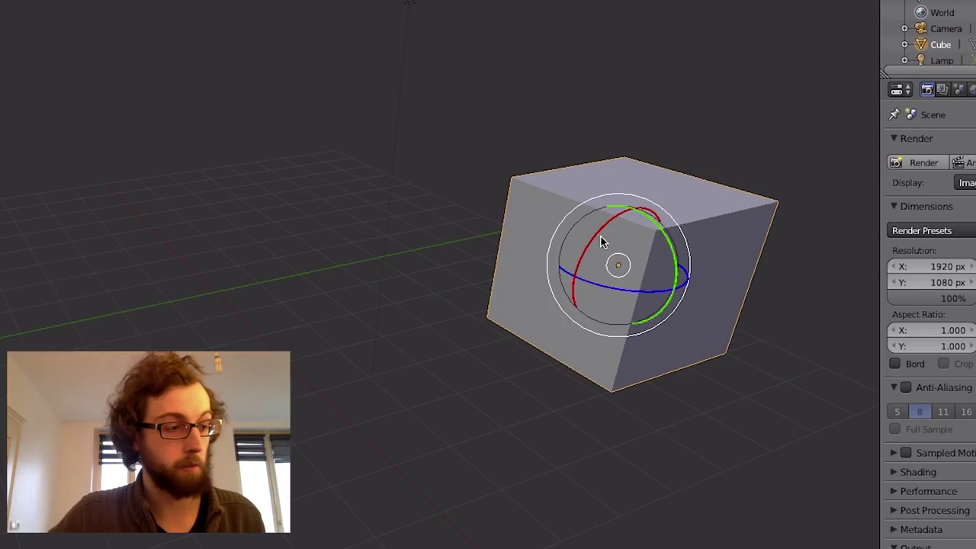
pyautogui.moveTo(598, 237); pyautogui.dragTo(588, 257)
pyautogui.rightClick(661, 255)
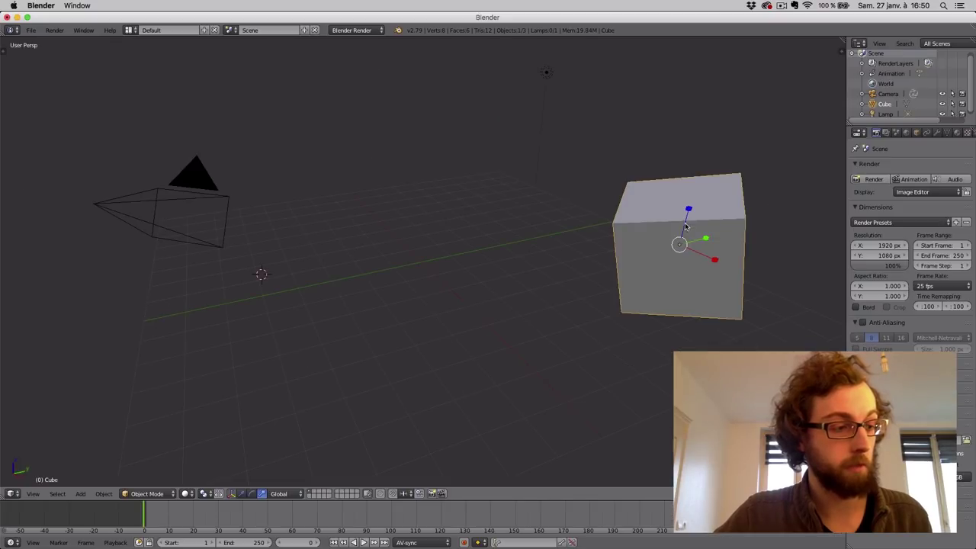
pyautogui.press('r')
pyautogui.press('s')
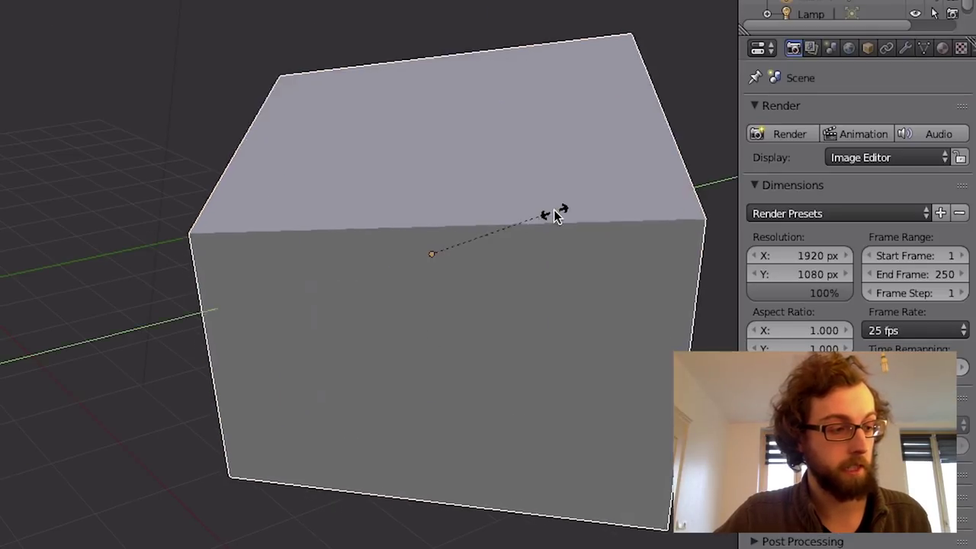
pyautogui.click(499, 275)
pyautogui.press('s')
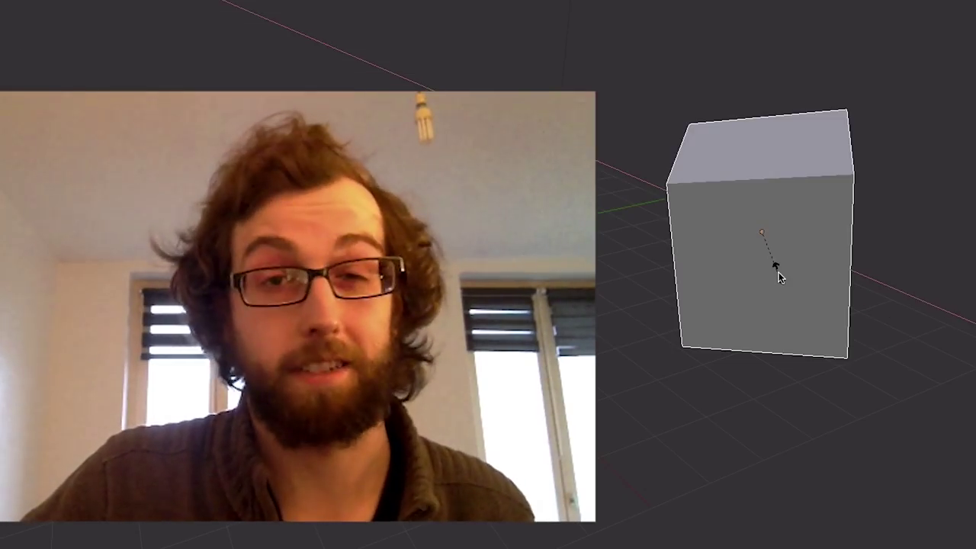
pyautogui.click(540, 325)
pyautogui.hotkey('ctrl', 'z')
pyautogui.hotkey('ctrl', 'z')
pyautogui.hotkey('ctrl', 'z')
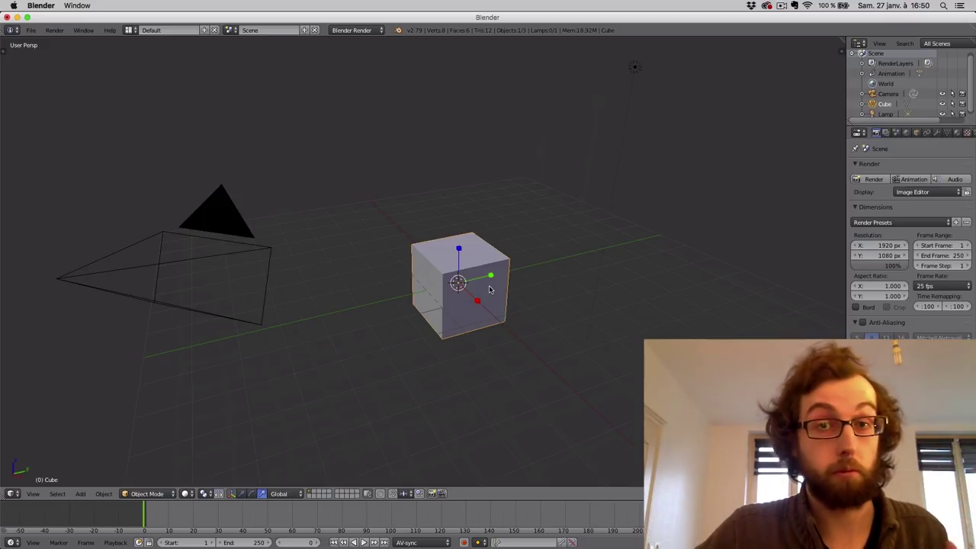
# Drag the scale handles to stretch the cube along its Y and X axes into a wider box.
pyautogui.scroll(2, 491, 289)
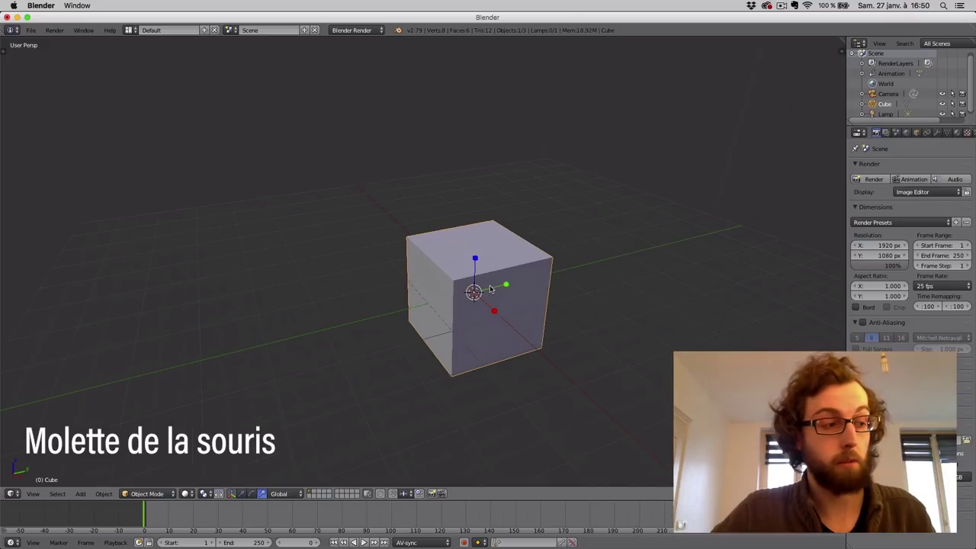
pyautogui.scroll(-3, 490, 289)
pyautogui.scroll(6, 491, 289)
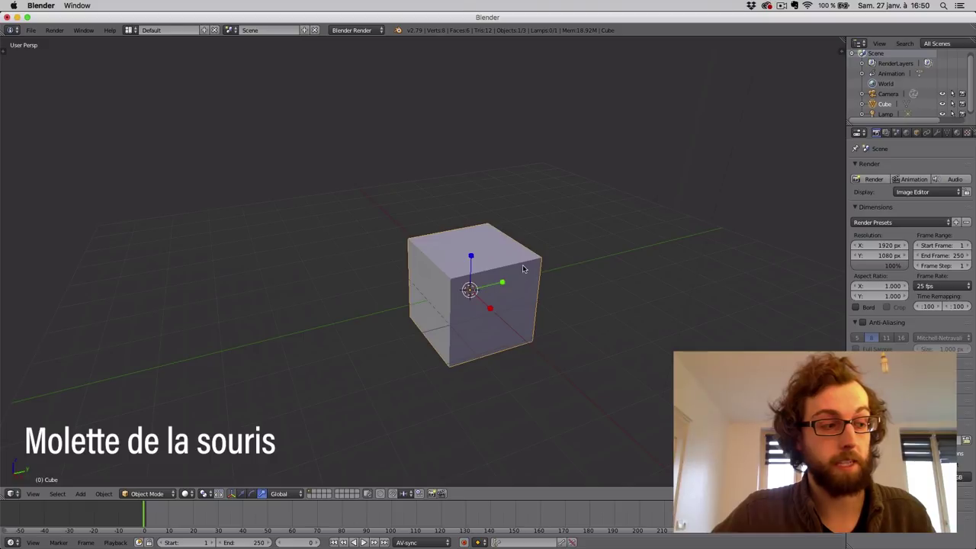
pyautogui.moveTo(524, 265)
pyautogui.mouseDown(button='middle')
pyautogui.moveTo(480, 257)
pyautogui.moveTo(488, 323)
pyautogui.moveTo(541, 262)
pyautogui.moveTo(486, 287)
pyautogui.moveTo(543, 268)
pyautogui.moveTo(463, 277)
pyautogui.mouseUp(button='middle')
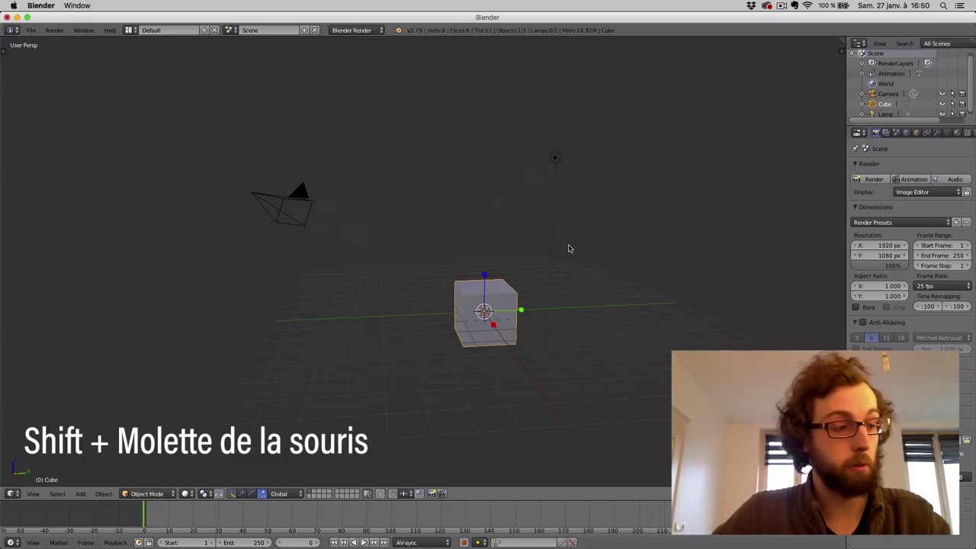
pyautogui.moveTo(389, 221)
pyautogui.keyDown('shift'); pyautogui.mouseDown(button='middle')
pyautogui.moveTo(649, 312)
pyautogui.moveTo(422, 251)
pyautogui.moveTo(410, 226)
pyautogui.moveTo(544, 242)
pyautogui.moveTo(534, 303)
pyautogui.moveTo(487, 258)
pyautogui.moveTo(678, 275)
pyautogui.moveTo(434, 188)
pyautogui.moveTo(776, 209)
pyautogui.moveTo(743, 206)
pyautogui.moveTo(462, 379)
pyautogui.mouseUp(button='middle'); pyautogui.keyUp('shift')
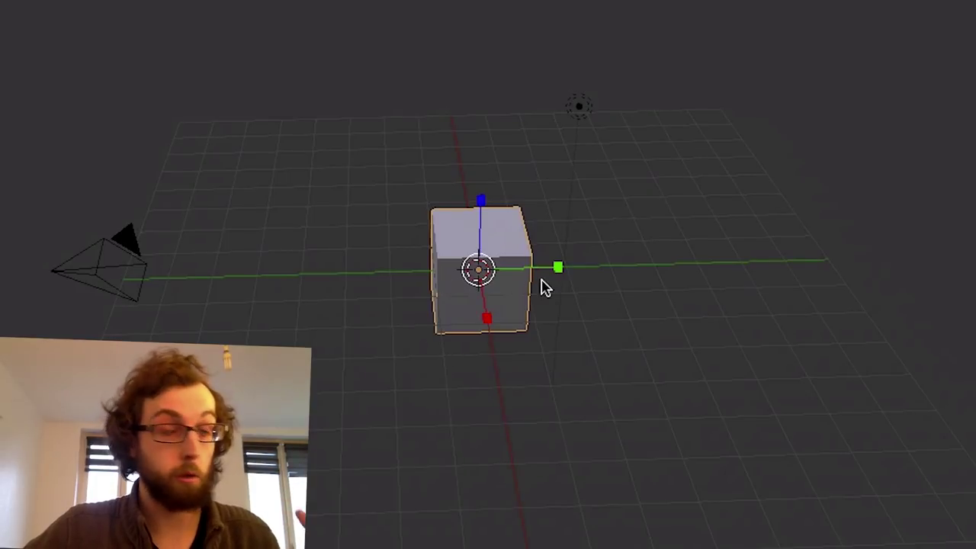
pyautogui.moveTo(545, 281)
pyautogui.mouseDown()
pyautogui.moveTo(639, 276)
pyautogui.moveTo(574, 283)
pyautogui.mouseUp()
pyautogui.moveTo(502, 317)
pyautogui.mouseDown()
pyautogui.moveTo(505, 364)
pyautogui.moveTo(492, 338)
pyautogui.mouseUp()
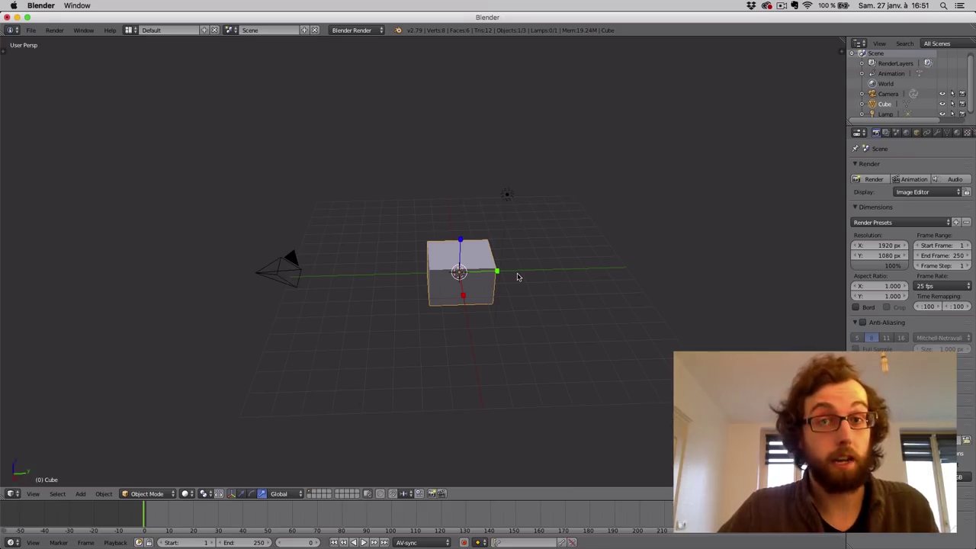
pyautogui.press('g')
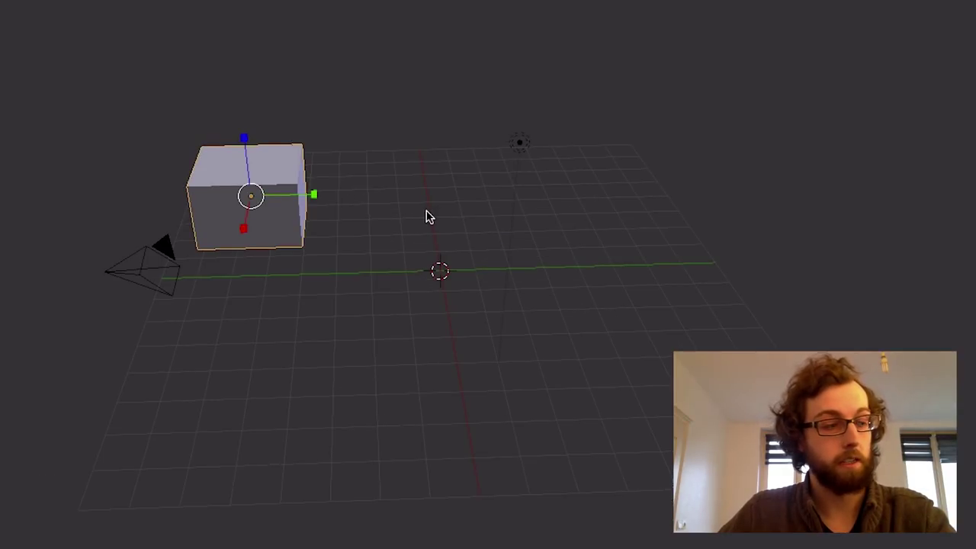
pyautogui.press('g')
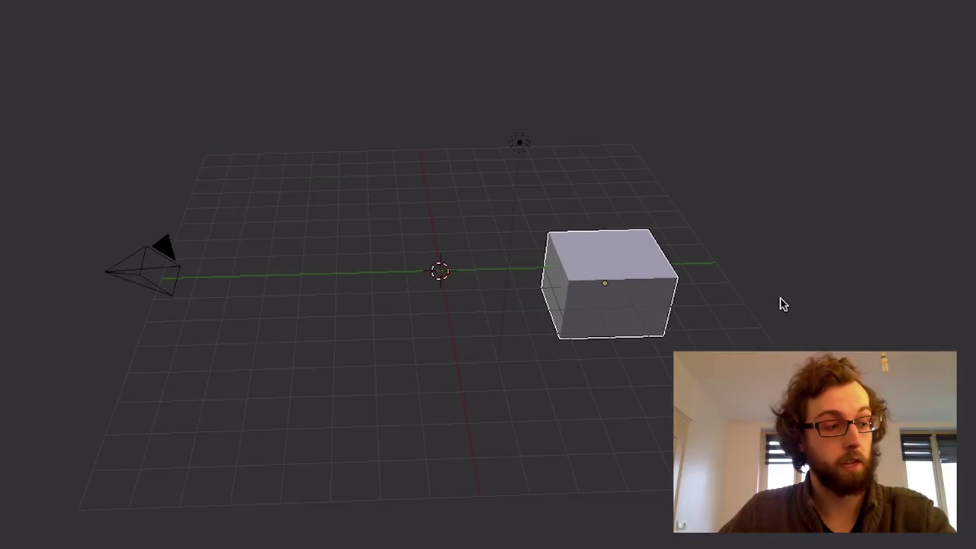
pyautogui.rightClick(783, 304)
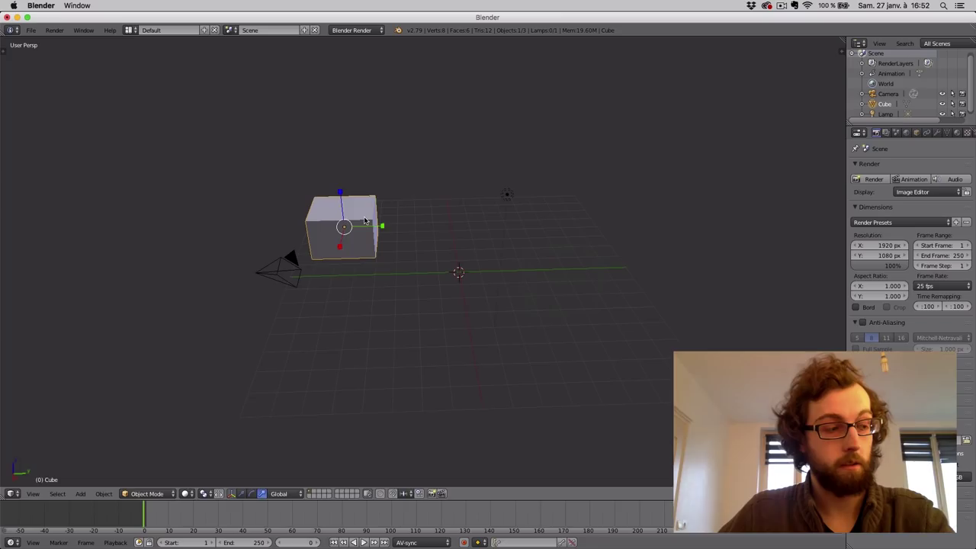
pyautogui.press('g')
pyautogui.click(681, 257)
pyautogui.press('r')
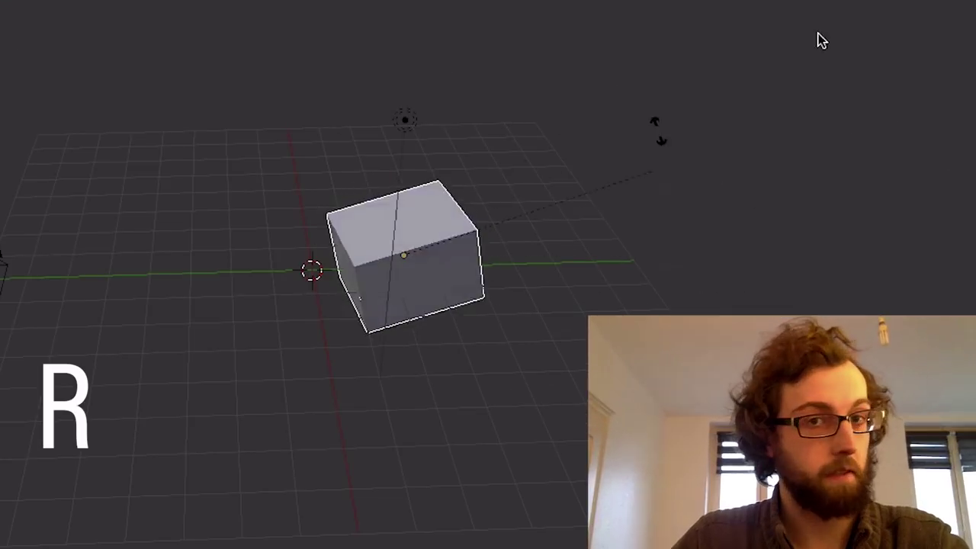
pyautogui.press('s')
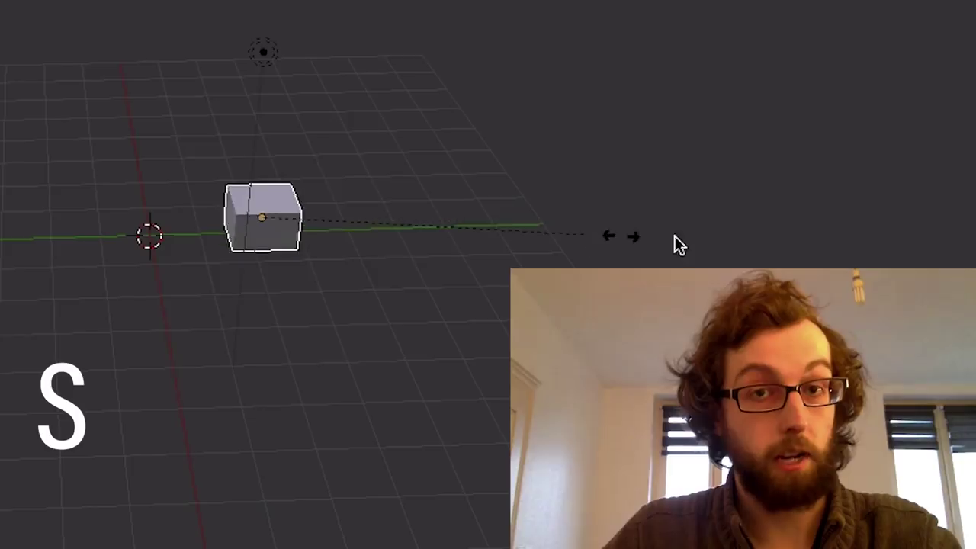
pyautogui.click(657, 190)
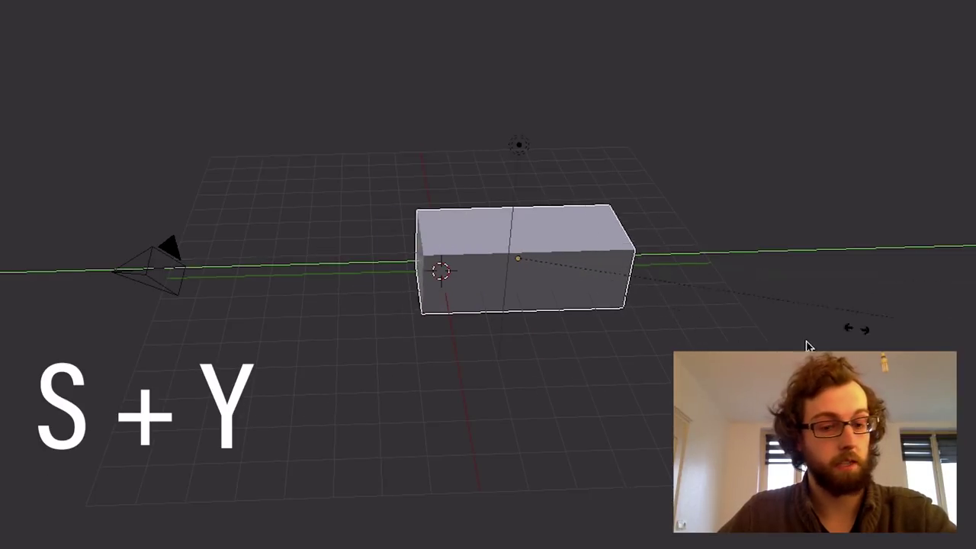
pyautogui.rightClick(758, 353)
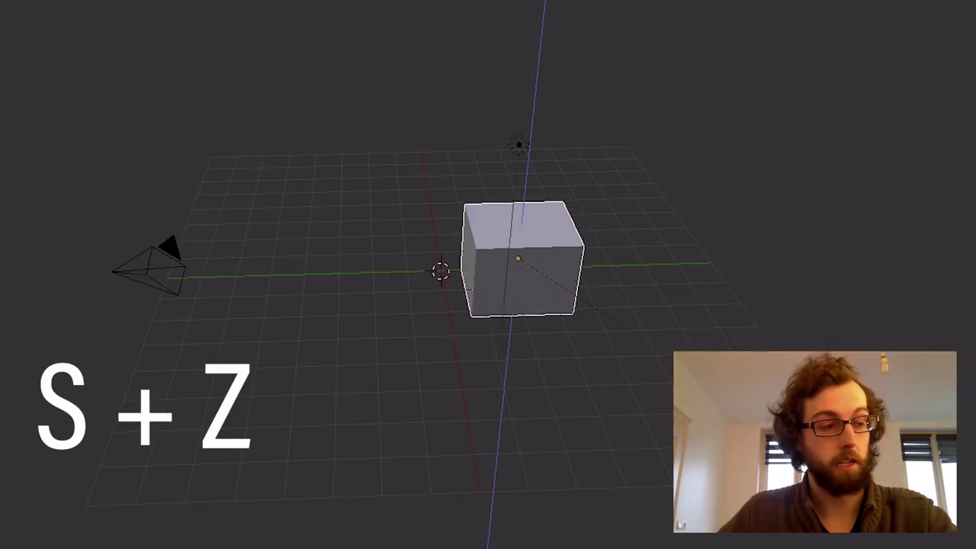
pyautogui.rightClick(659, 168)
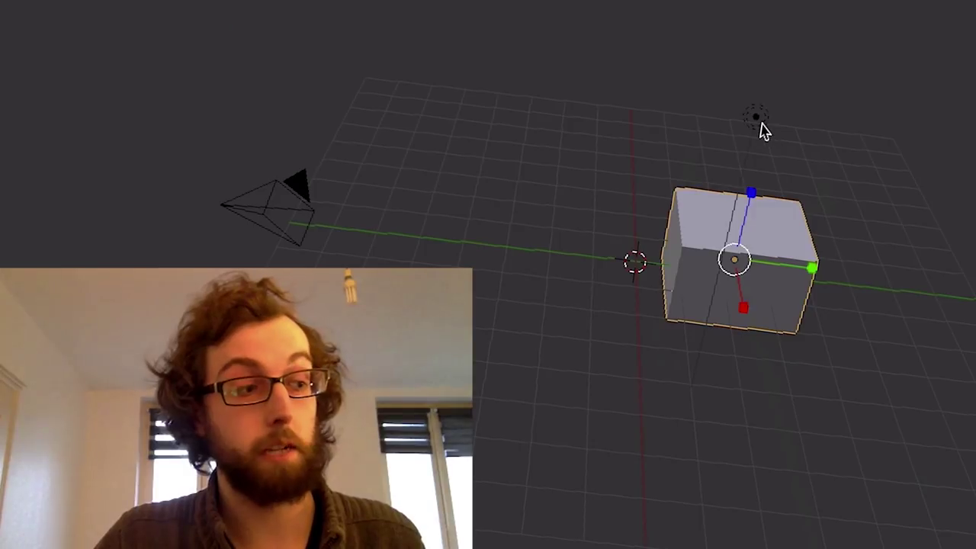
# Delete the lamp and bring up the Add > Mesh list of primitives.
pyautogui.rightClick(510, 199)
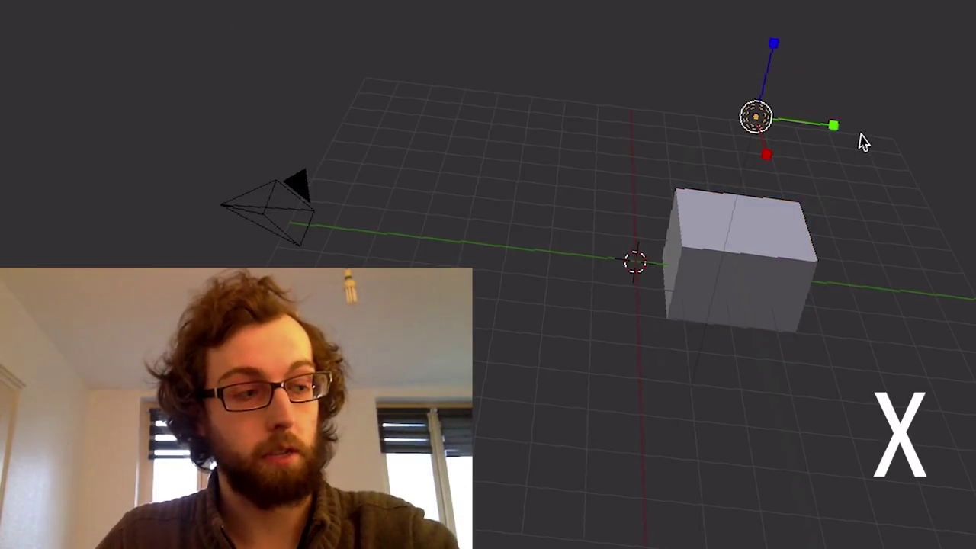
pyautogui.press('x')
pyautogui.click(863, 144)
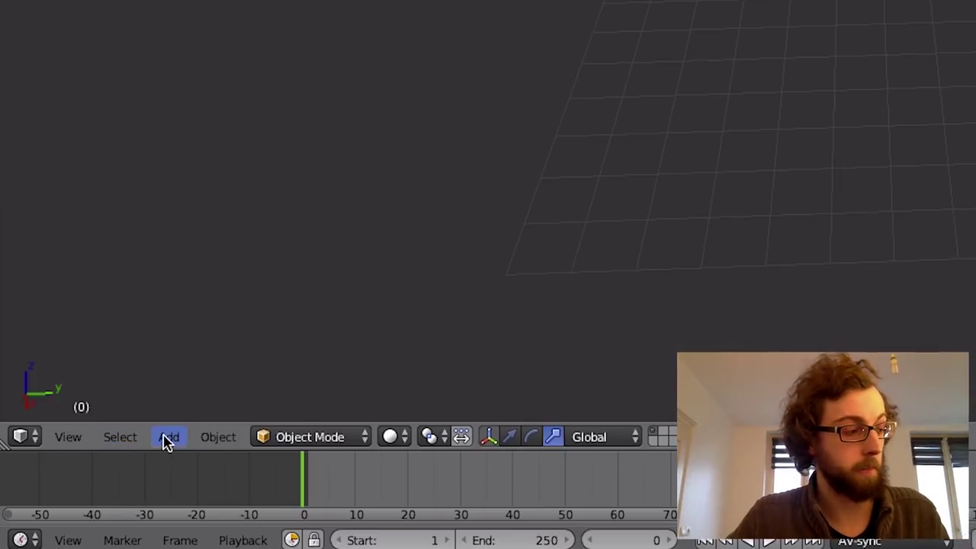
pyautogui.click(168, 440)
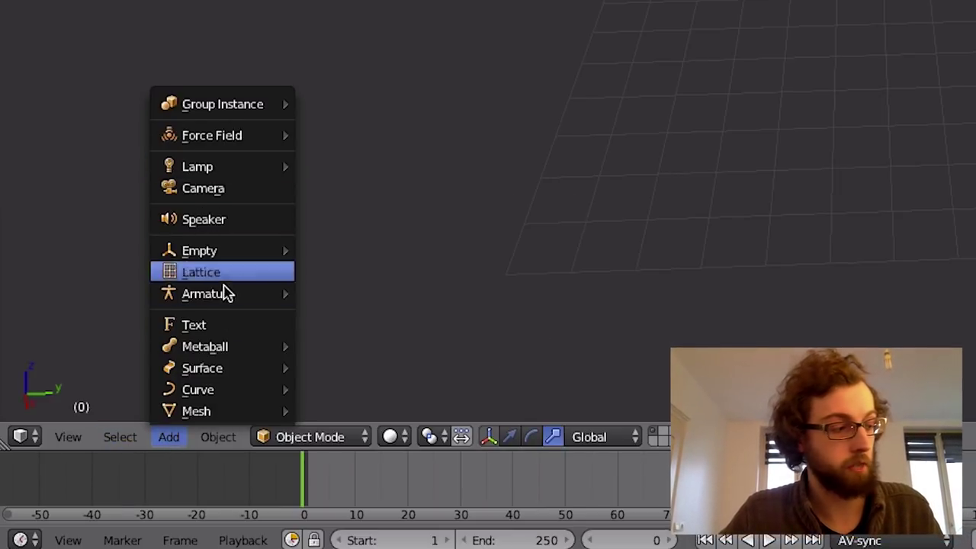
pyautogui.moveTo(58, 443)
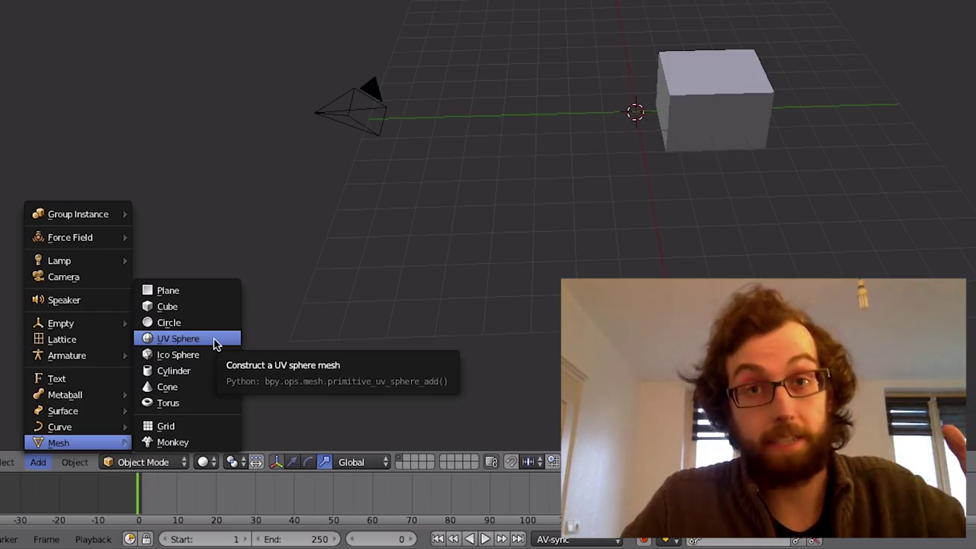
# Add a UV sphere and move it along Z and Y to sink it into the cube top.
pyautogui.click(213, 340)
pyautogui.moveTo(453, 288)
pyautogui.mouseDown(button='middle')
pyautogui.moveTo(530, 270)
pyautogui.moveTo(479, 273)
pyautogui.mouseUp(button='middle')
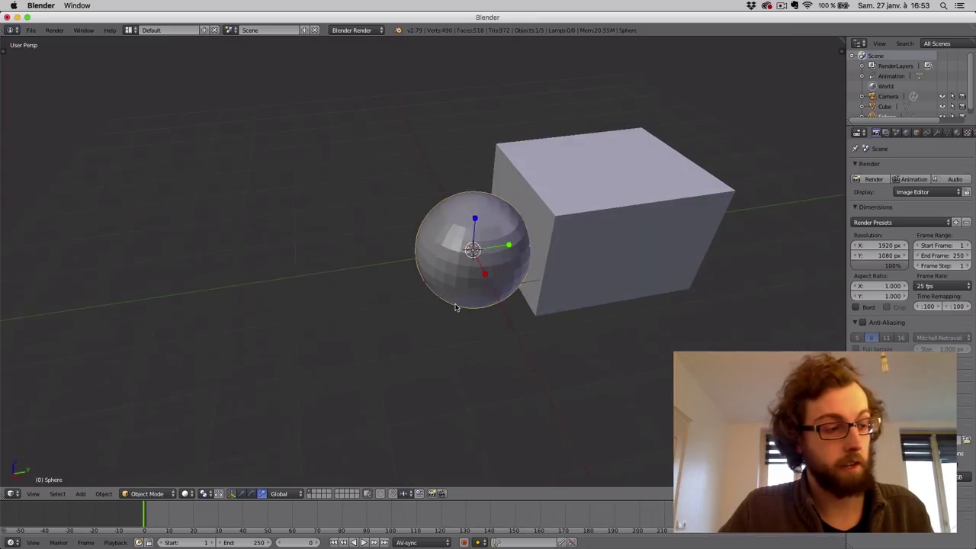
pyautogui.press('g')
pyautogui.press('z')
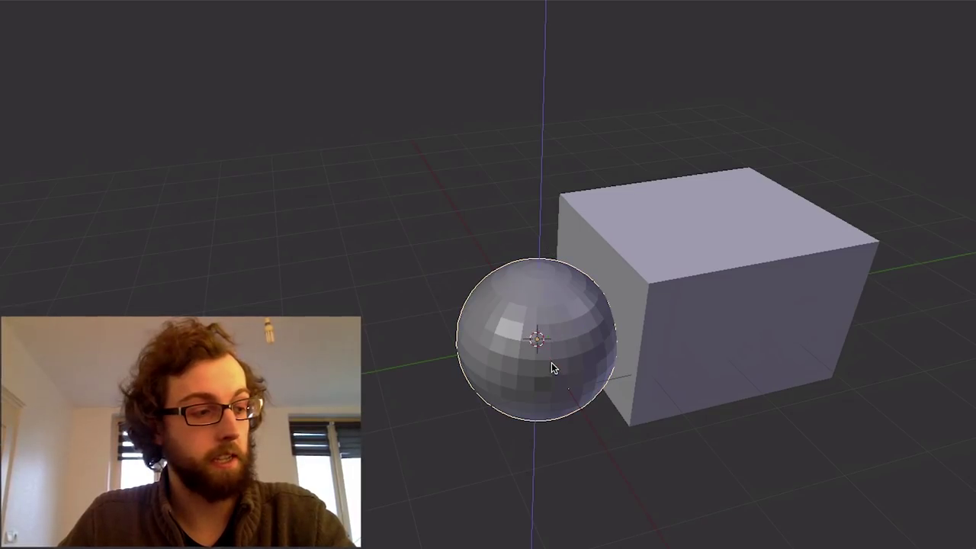
pyautogui.click(533, 163)
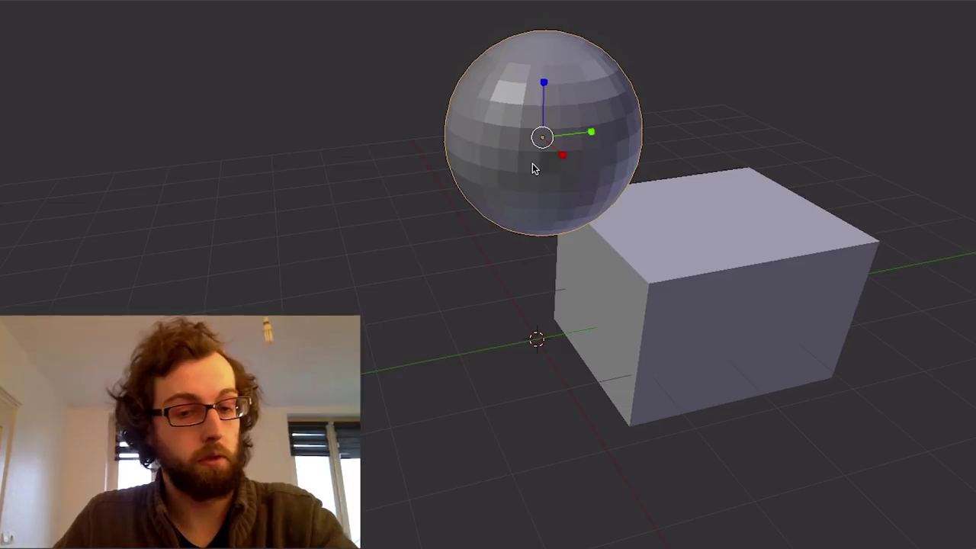
pyautogui.press('g')
pyautogui.press('y')
pyautogui.click(725, 144)
pyautogui.press('g')
pyautogui.press('z')
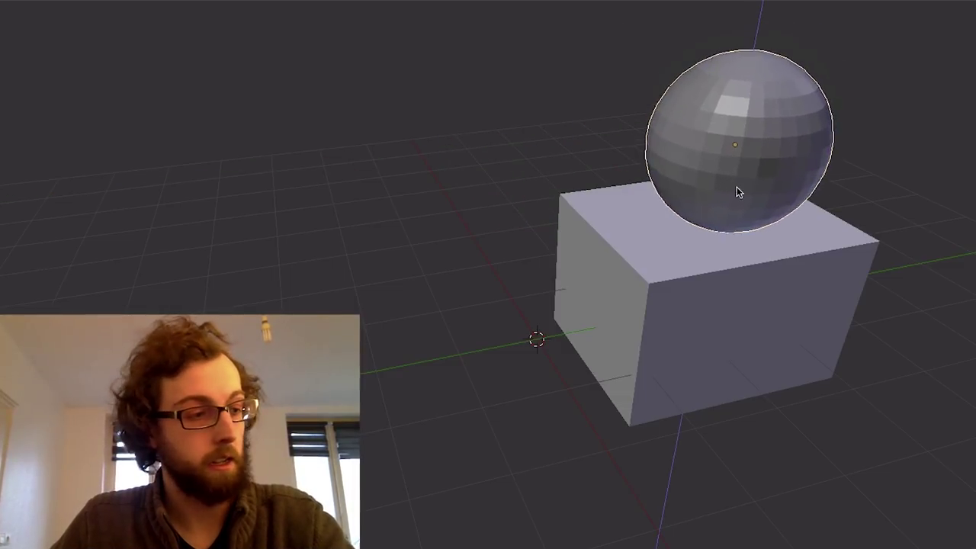
pyautogui.click(736, 232)
# Select the cube and dome together and move both to a new spot.
pyautogui.scroll(3, 842, 218)
pyautogui.scroll(-4, 816, 249)
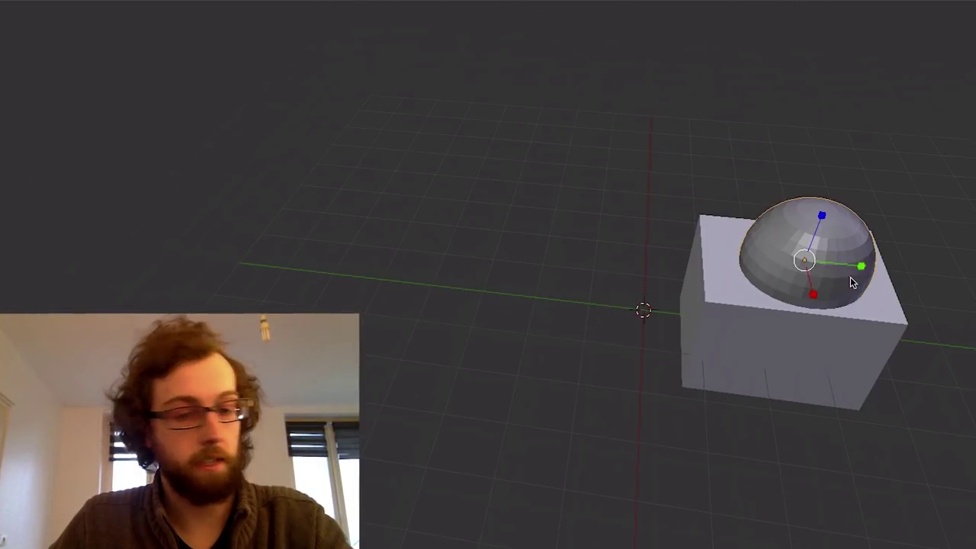
pyautogui.moveTo(816, 248); pyautogui.dragTo(580, 250, button='middle')
pyautogui.scroll(-3, 603, 343)
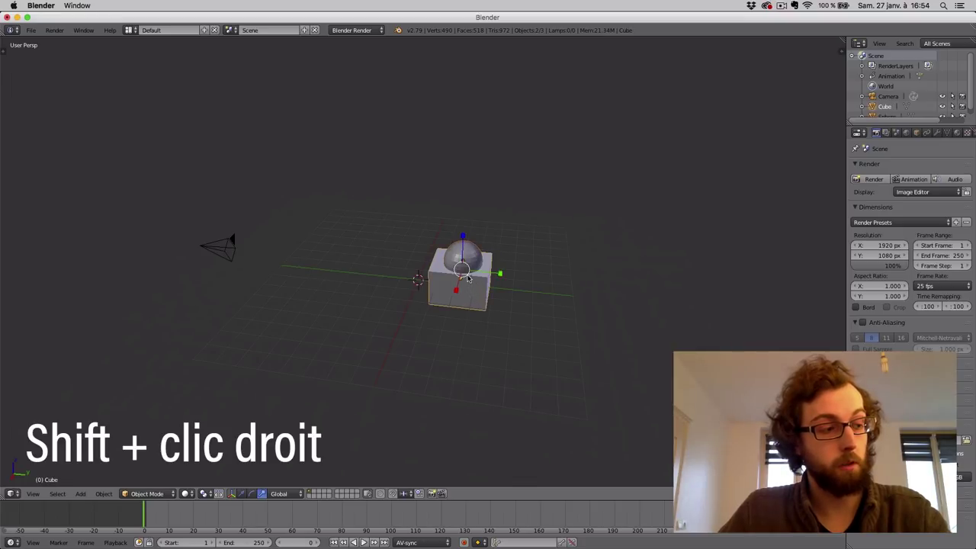
pyautogui.keyDown('shift'); pyautogui.rightClick(464, 268); pyautogui.keyUp('shift')
pyautogui.press('g')
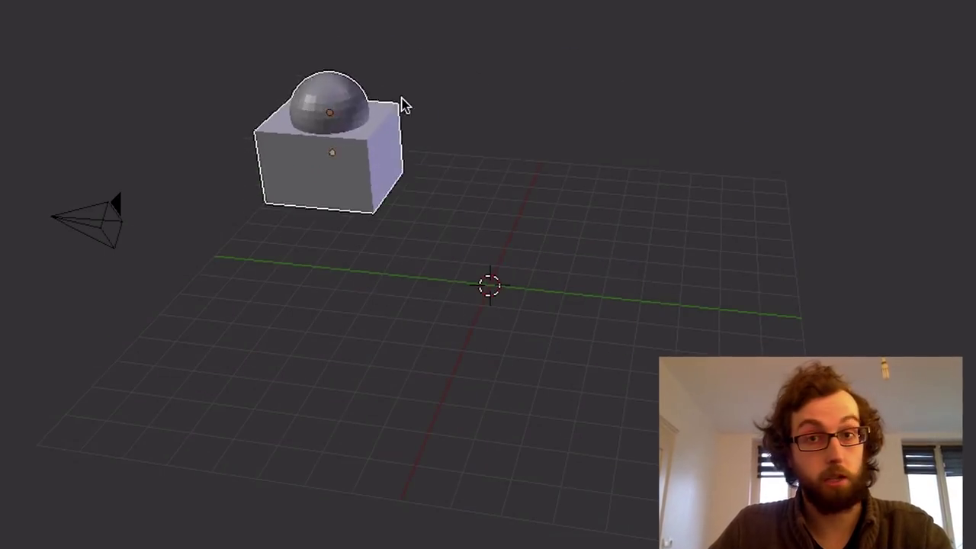
pyautogui.click(740, 187)
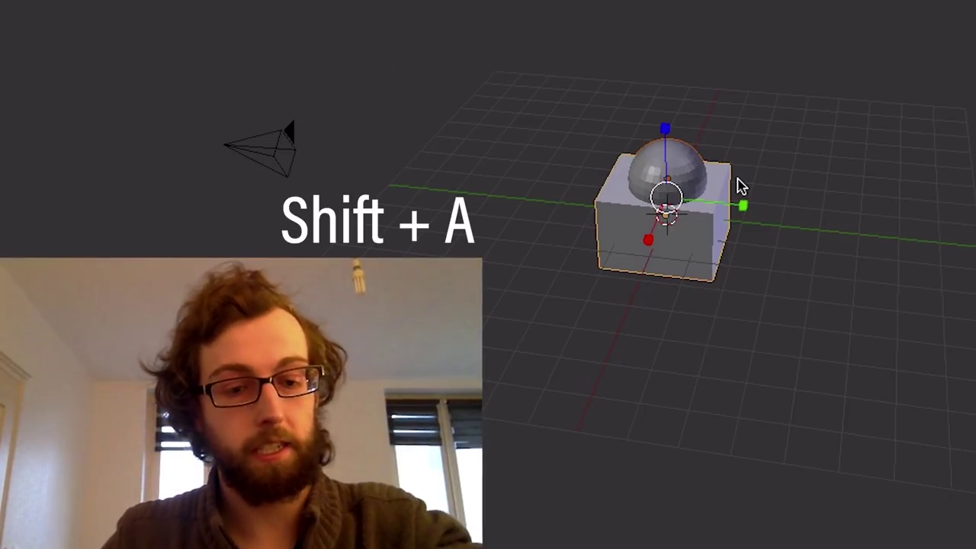
# Add a cylinder and rotate it about the X and Z axes so it lies on its side.
pyautogui.hotkey('shift', 'a')
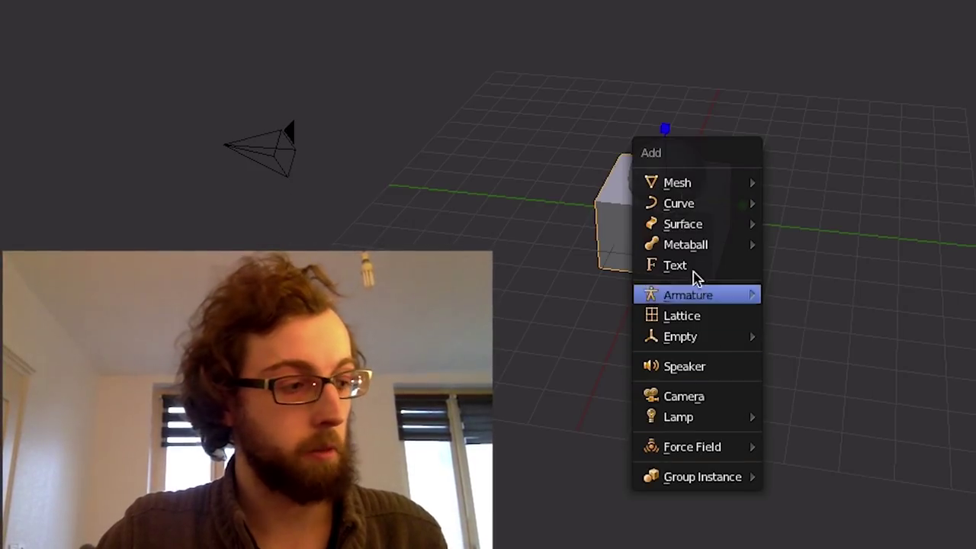
pyautogui.moveTo(639, 102)
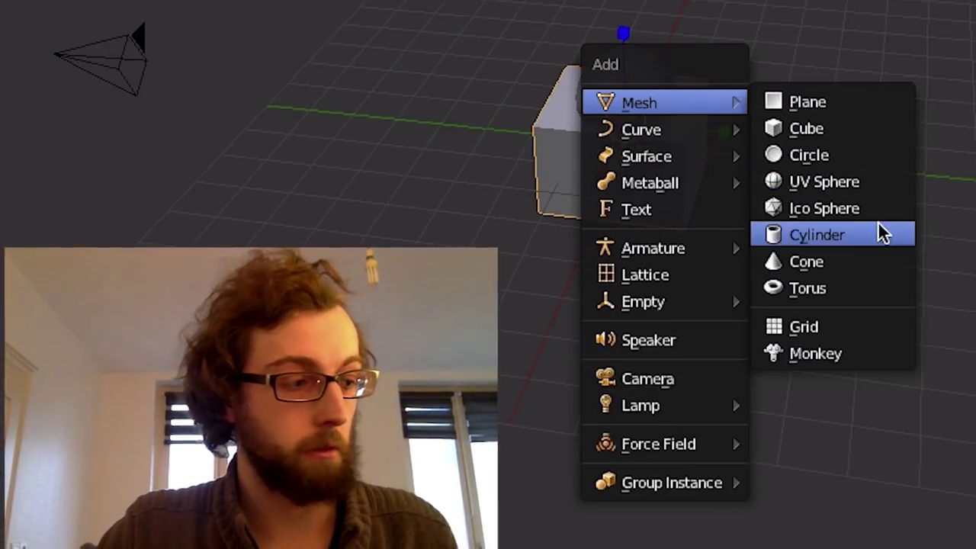
pyautogui.click(883, 233)
pyautogui.press('r')
pyautogui.press('x')
pyautogui.press('Return')
pyautogui.press('r')
pyautogui.press('z')
pyautogui.moveTo(321, 224)
pyautogui.mouseDown(button='middle')
pyautogui.moveTo(518, 218)
pyautogui.moveTo(654, 298)
pyautogui.moveTo(616, 192)
pyautogui.moveTo(550, 290)
pyautogui.mouseUp(button='middle')
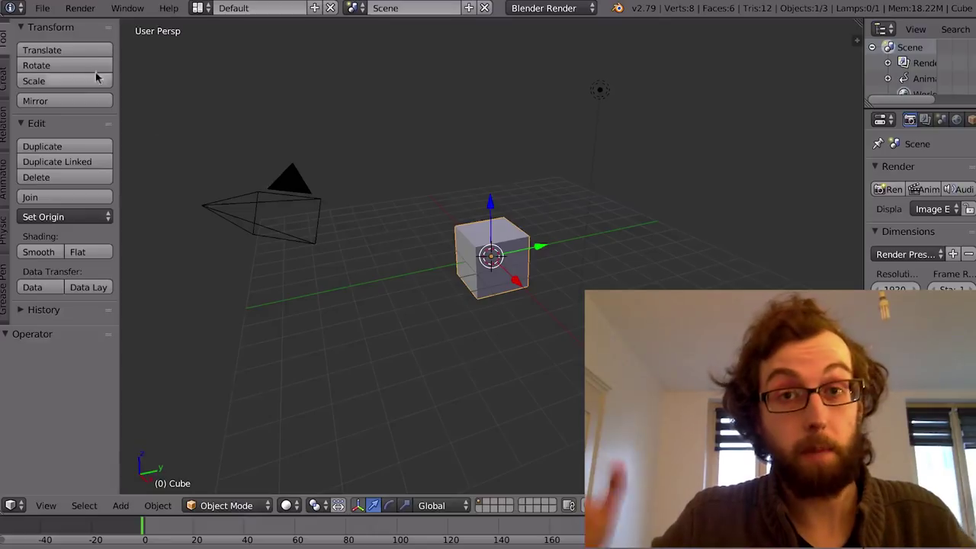
pyautogui.click(31, 30)
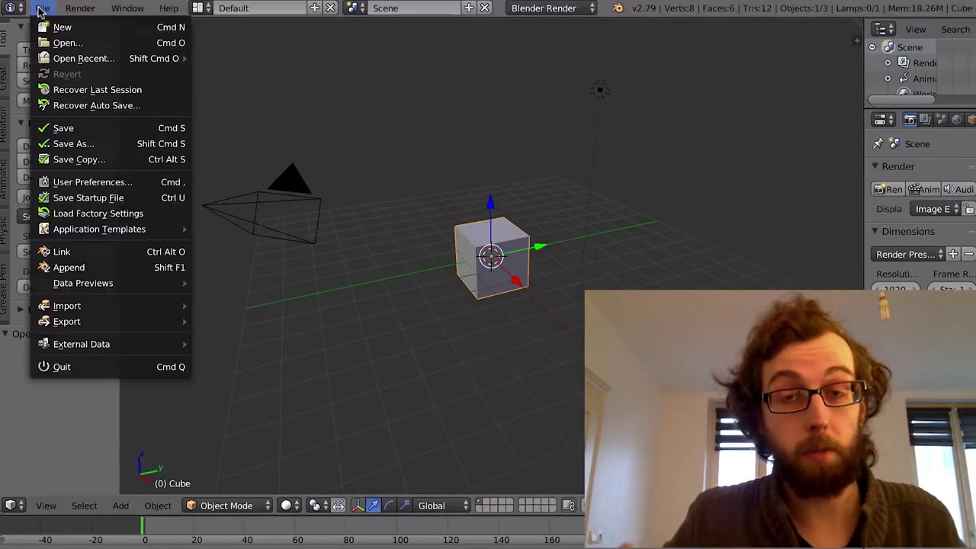
pyautogui.click(84, 182)
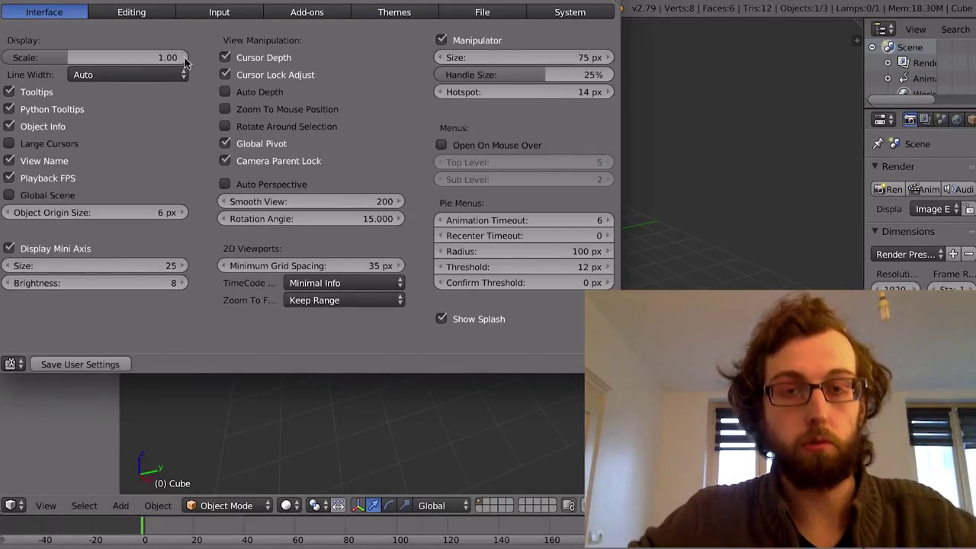
pyautogui.click(214, 16)
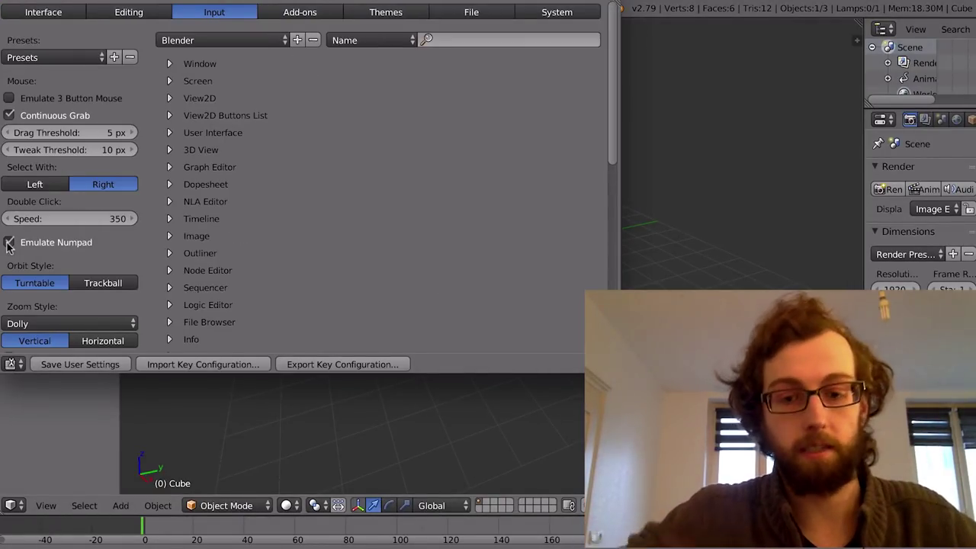
pyautogui.click(74, 365)
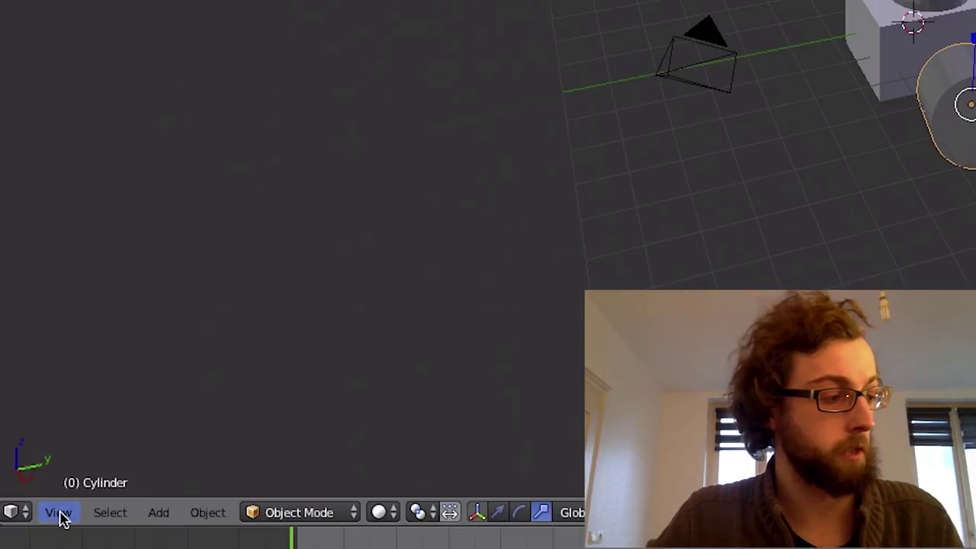
# Switch to the active camera view, then select and move the camera to frame the shapes.
pyautogui.click(60, 513)
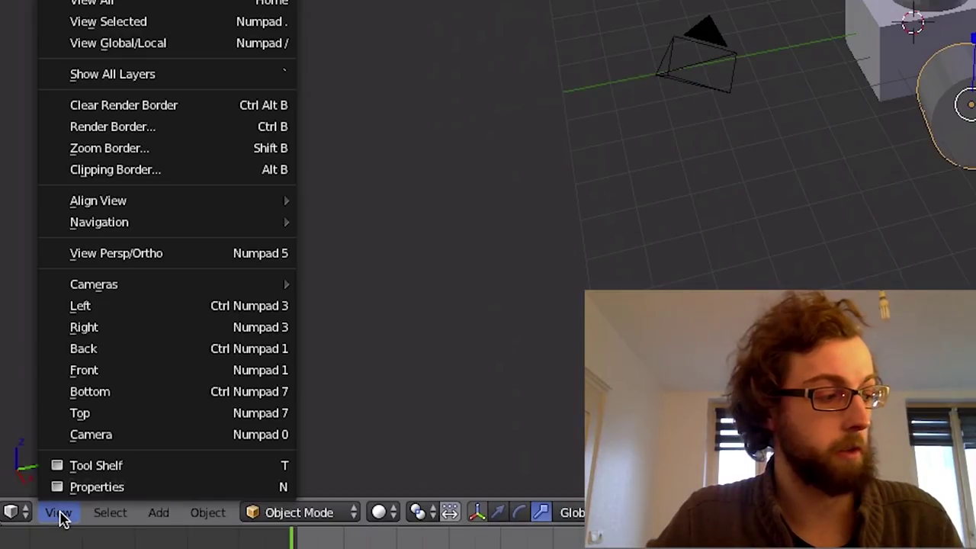
pyautogui.moveTo(93, 284)
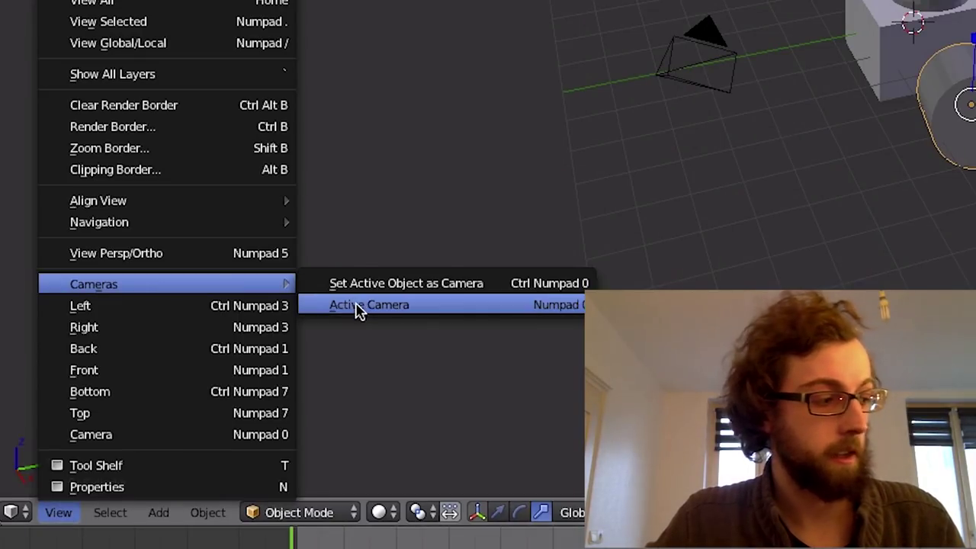
pyautogui.click(360, 309)
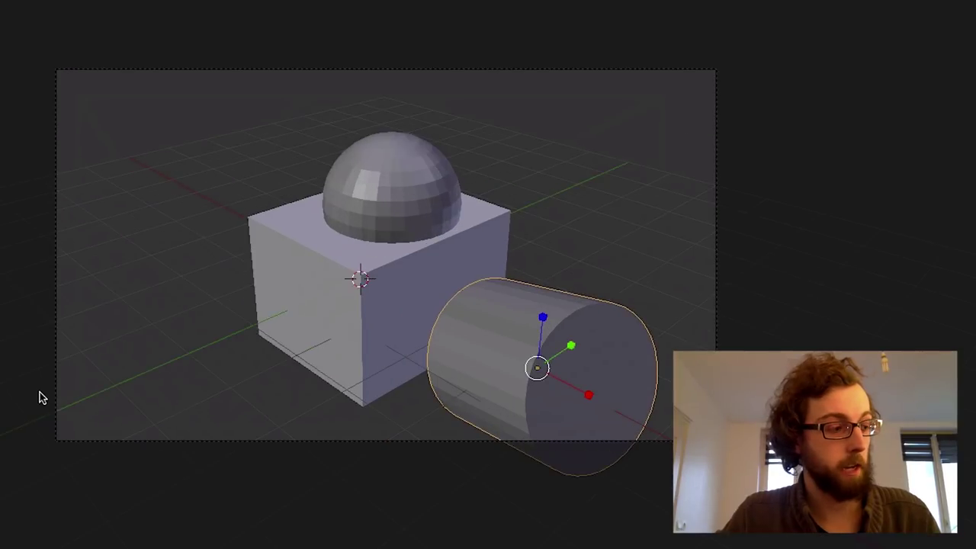
pyautogui.rightClick(54, 387)
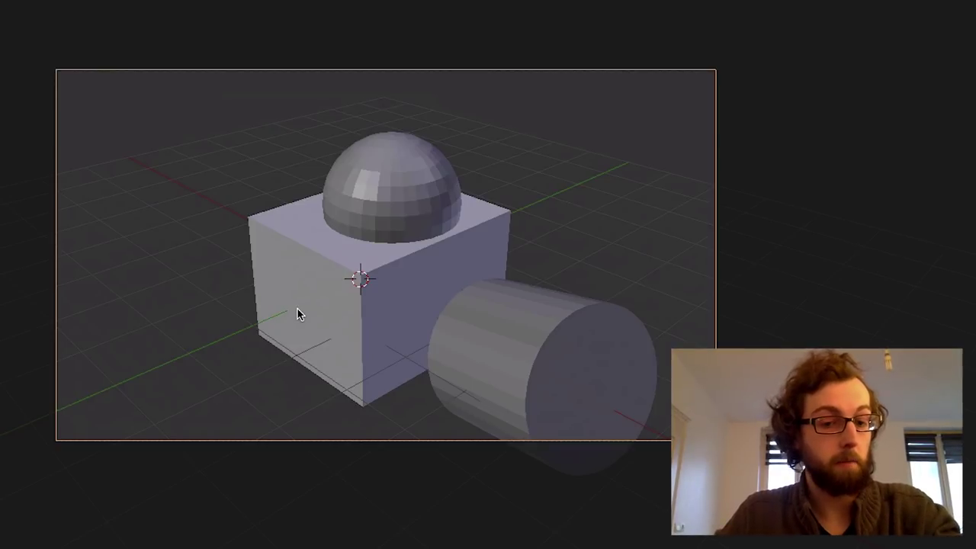
pyautogui.press('g')
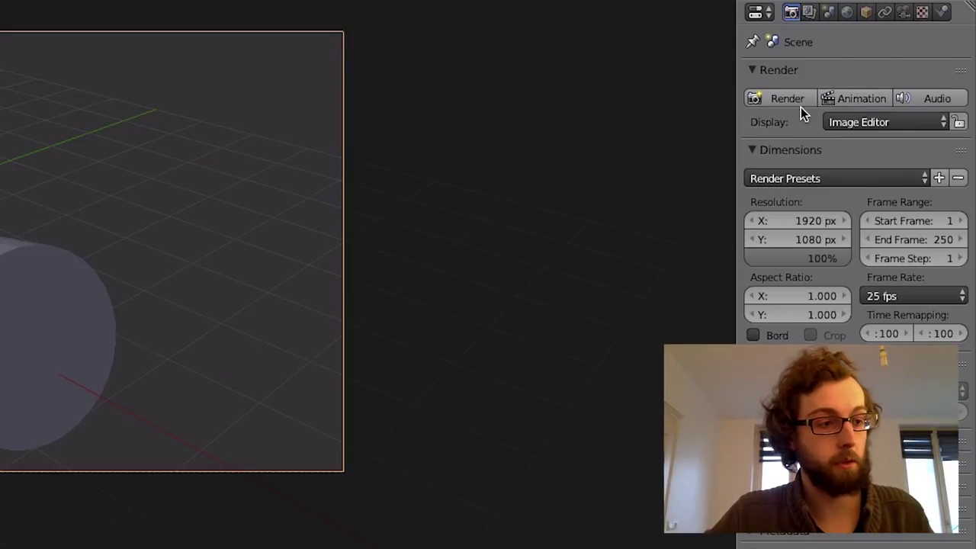
# Make a quick OpenGL render of the viewport and start saving it as an image.
pyautogui.click(782, 103)
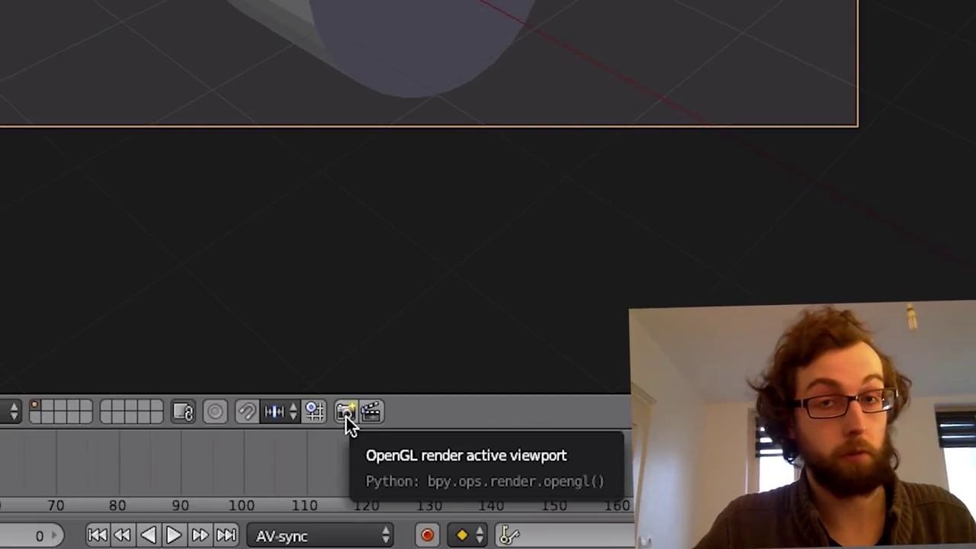
pyautogui.click(346, 418)
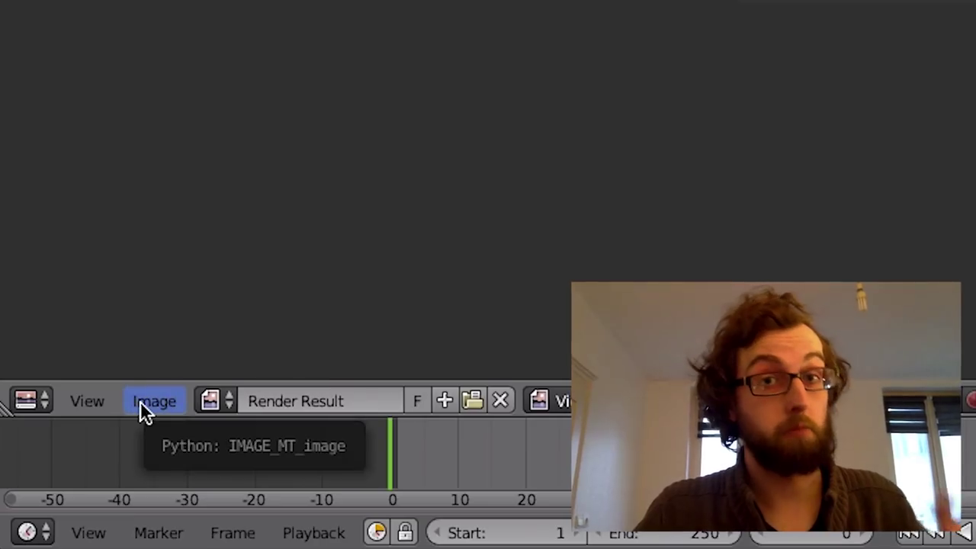
pyautogui.click(51, 494)
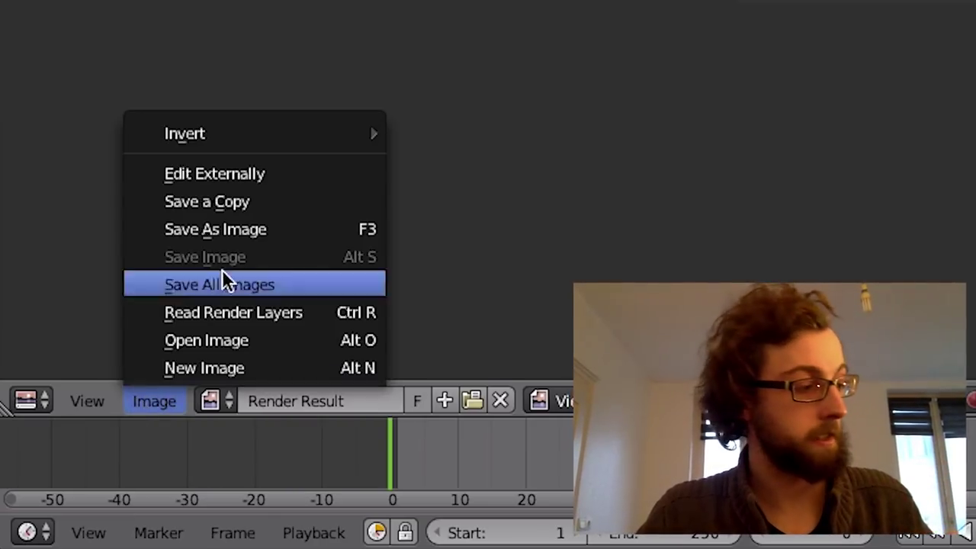
pyautogui.click(277, 229)
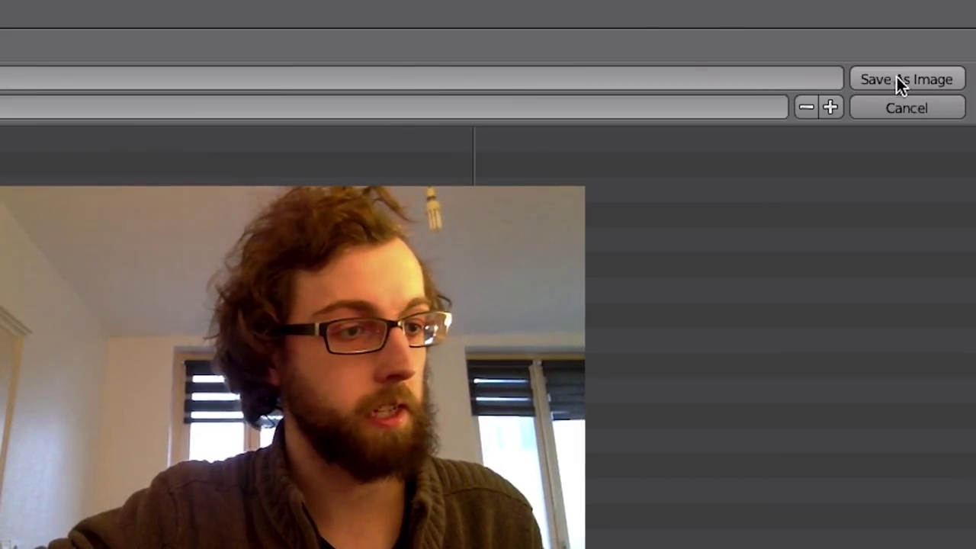
# Save the render as 'ma scene de ouf.png' in the Documents folder.
pyautogui.click(897, 79)
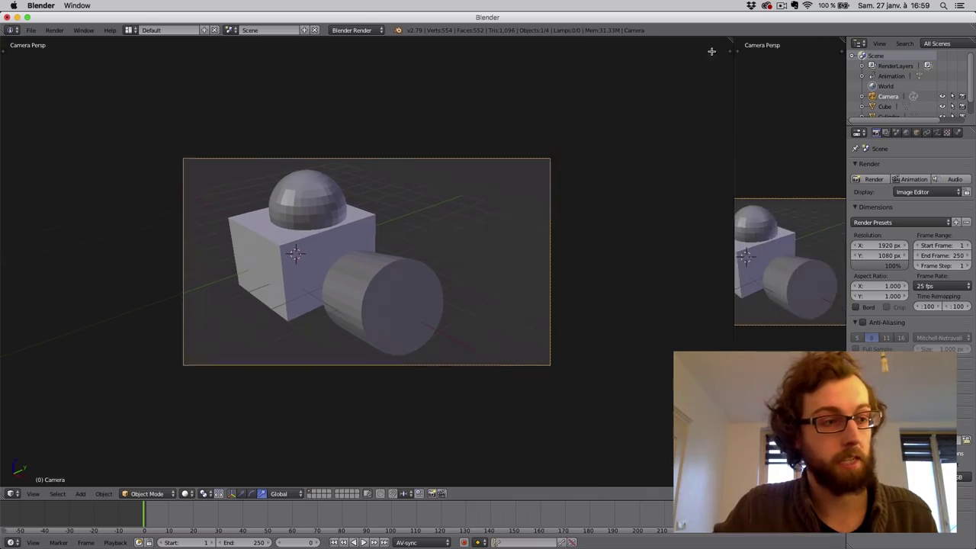
# Split the viewport into camera and free views, then lower the camera along Z and slide it along Y.
pyautogui.moveTo(711, 52); pyautogui.dragTo(419, 76)
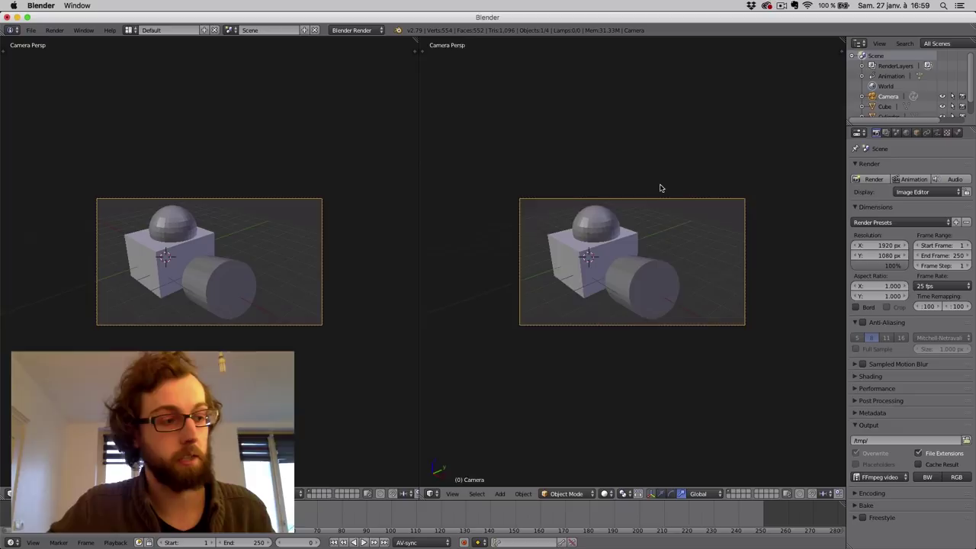
pyautogui.press('KP_0')
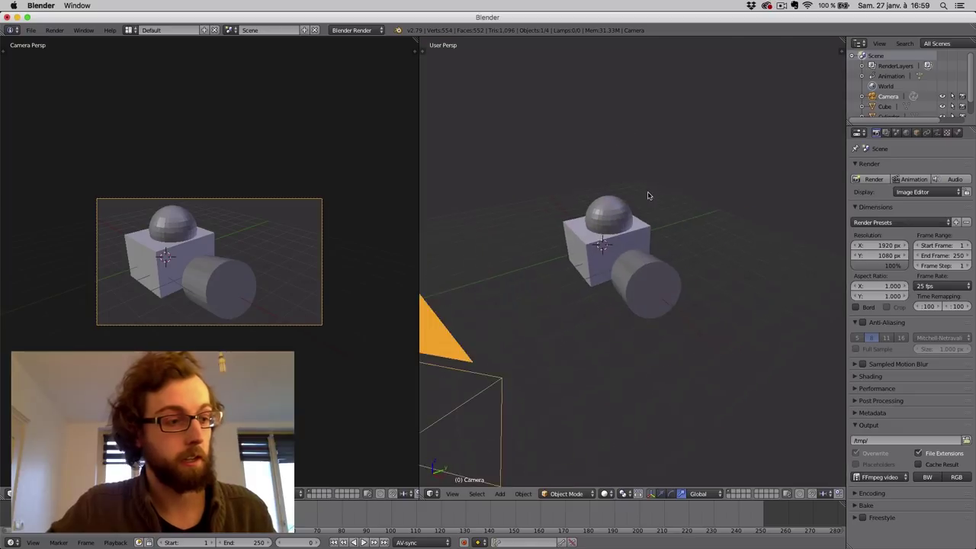
pyautogui.moveTo(648, 196); pyautogui.dragTo(658, 255, button='middle')
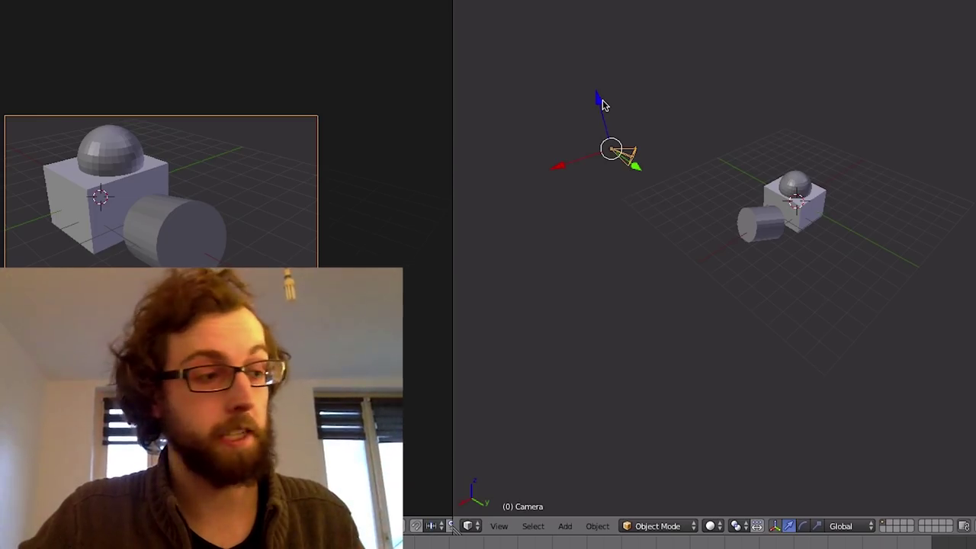
pyautogui.moveTo(601, 102); pyautogui.dragTo(602, 152)
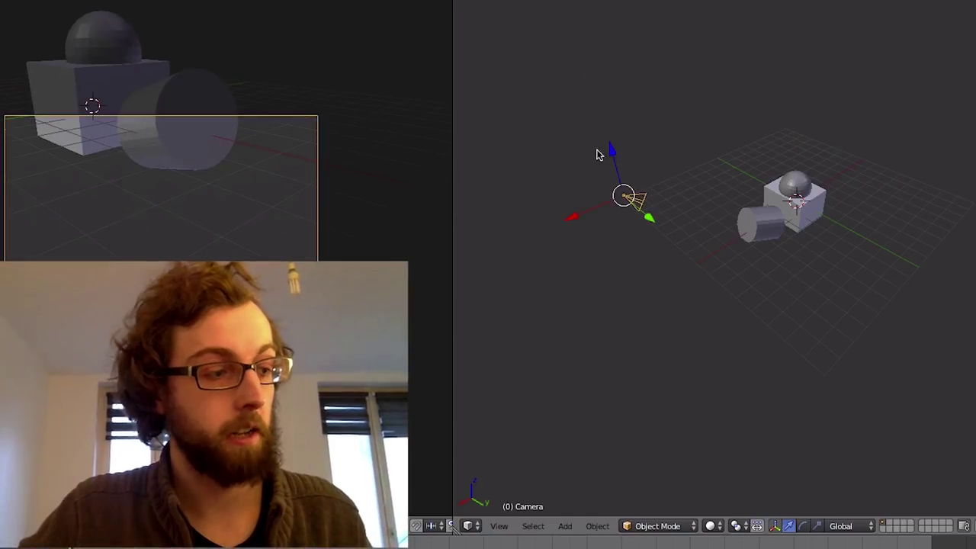
pyautogui.moveTo(649, 219); pyautogui.dragTo(674, 236)
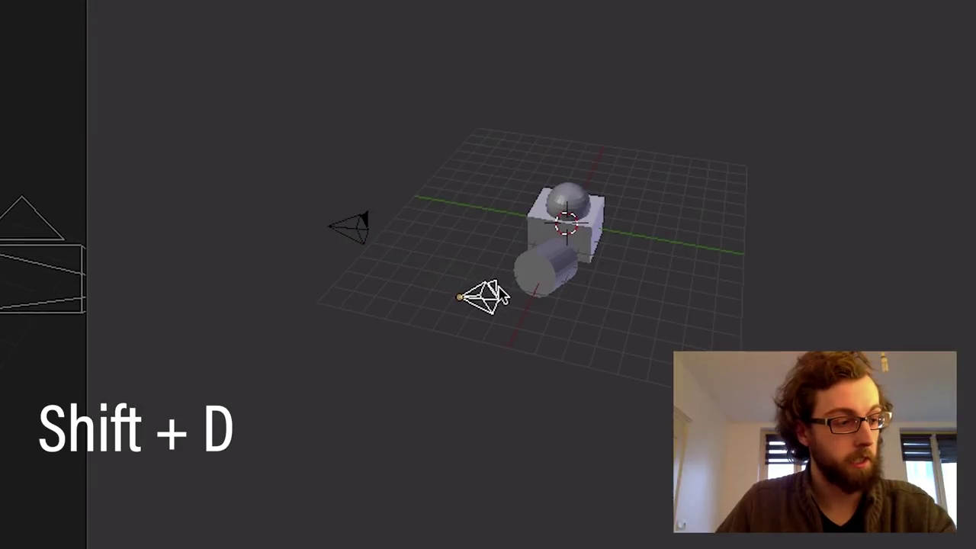
# Place the duplicated camera near the cylinder and set Camera.001 as the active scene camera.
pyautogui.click(502, 298)
pyautogui.click(176, 496)
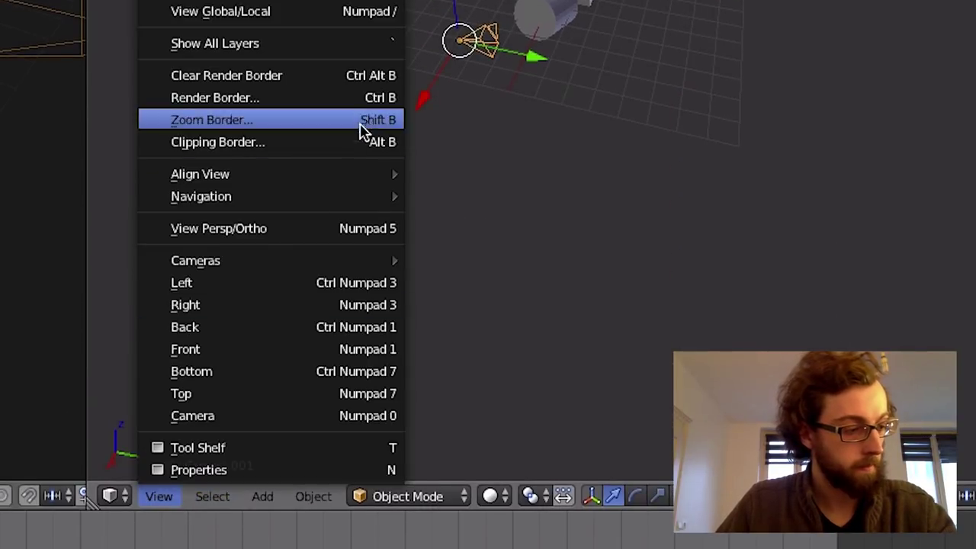
pyautogui.moveTo(267, 261)
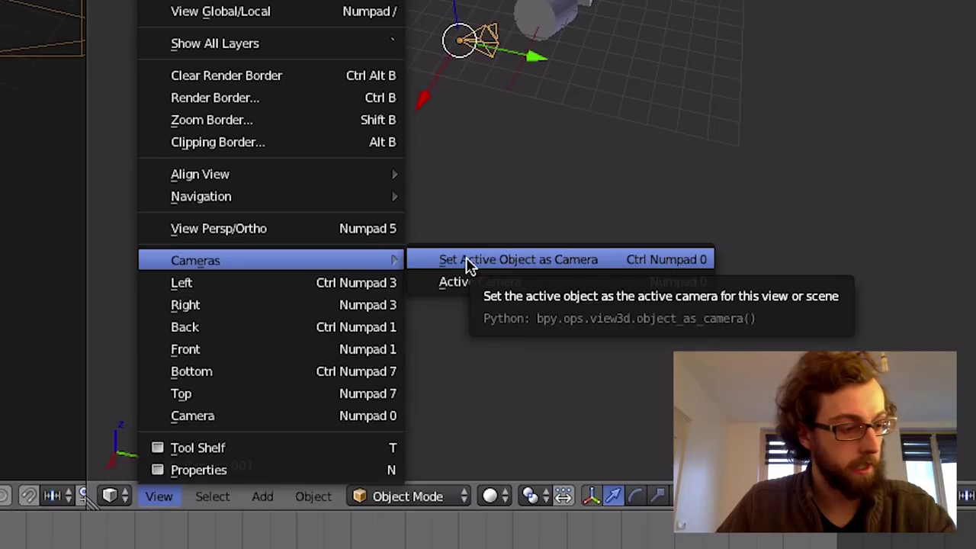
pyautogui.click(469, 260)
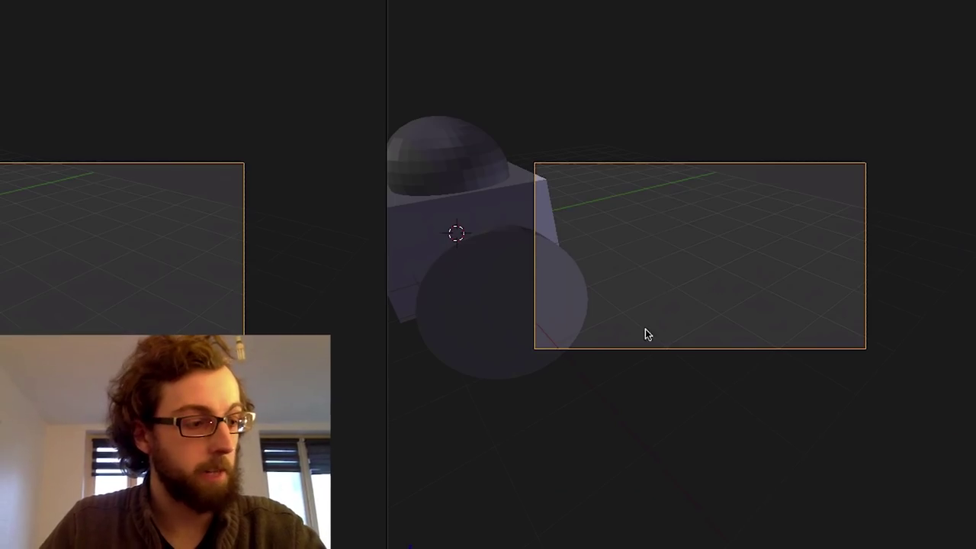
# Rotate Camera.001 around Z, reposition it and tilt it to frame the shapes.
pyautogui.press('KP_0')
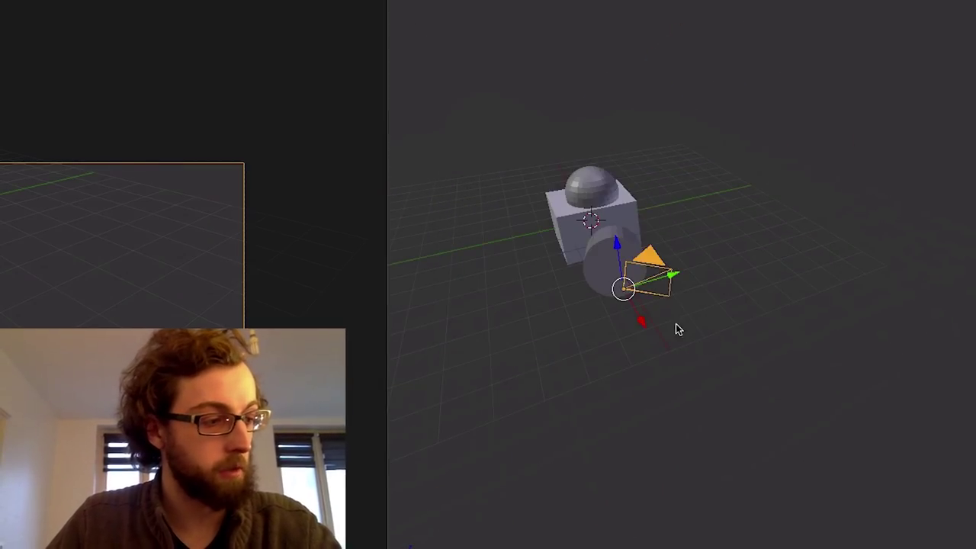
pyautogui.press('r')
pyautogui.press('z')
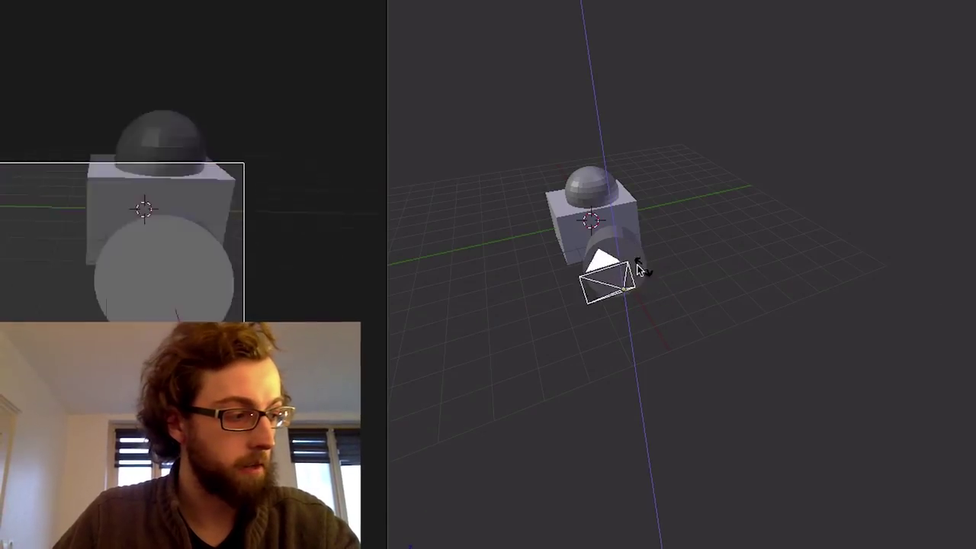
pyautogui.click(714, 251)
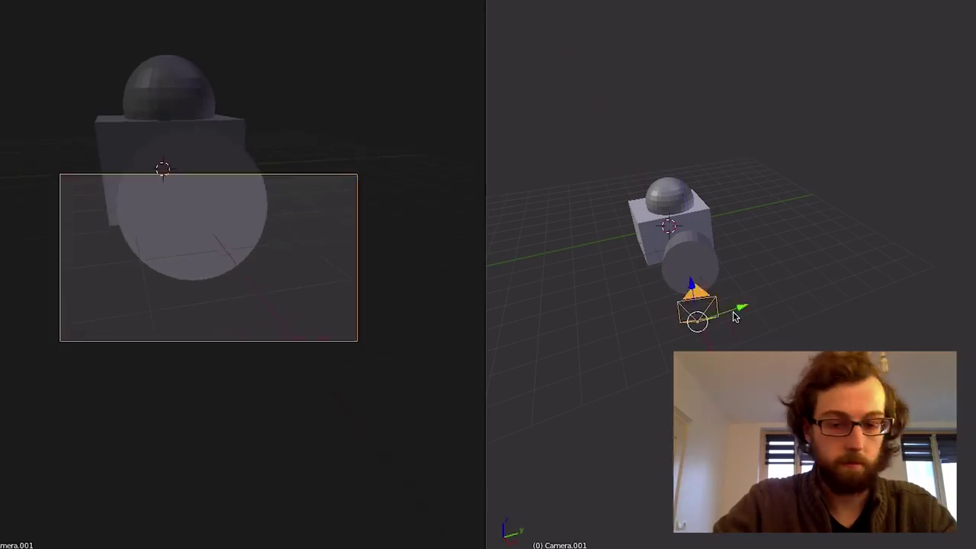
pyautogui.press('r')
pyautogui.click(555, 409)
pyautogui.press('r')
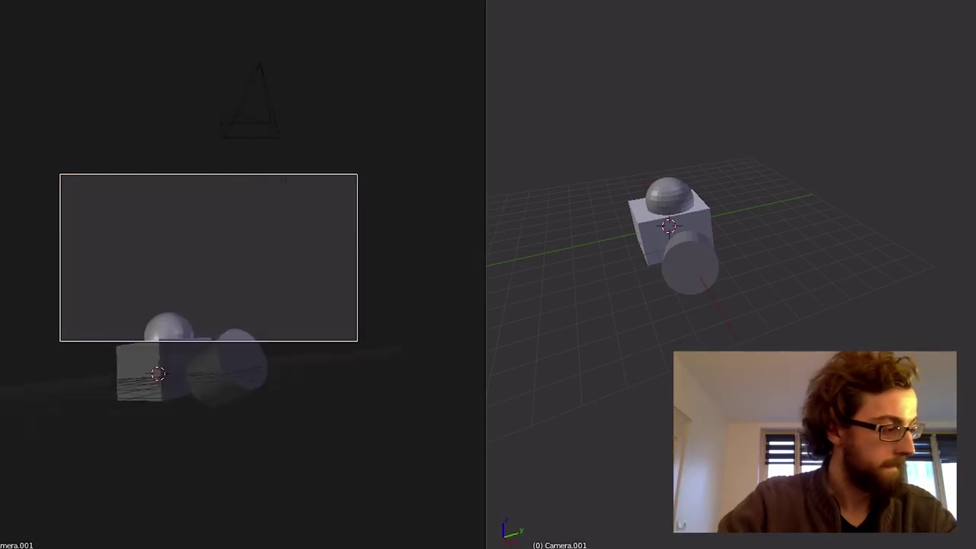
pyautogui.click(138, 250)
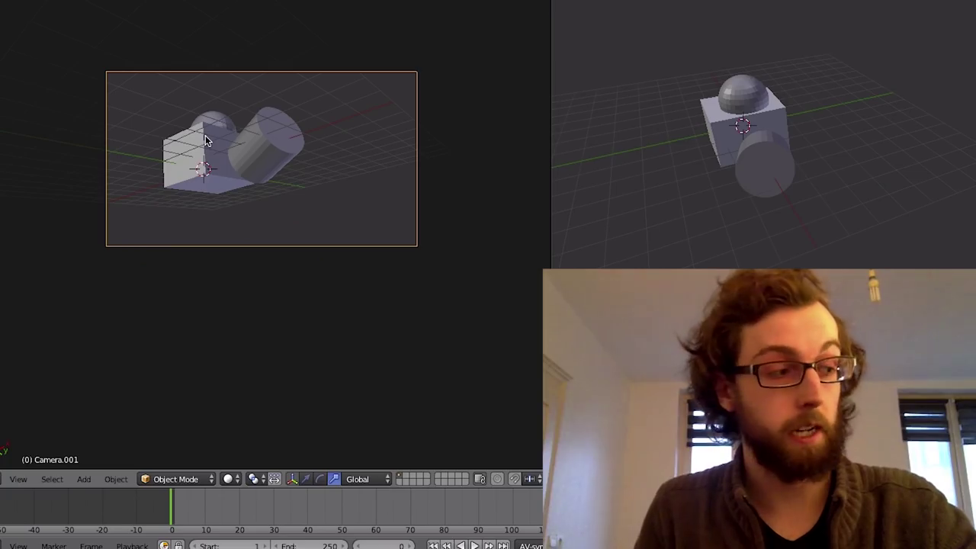
# In Edit Mode, extrude the cube's bottom face downward into a tall pillar, then return to Object Mode.
pyautogui.rightClick(169, 249)
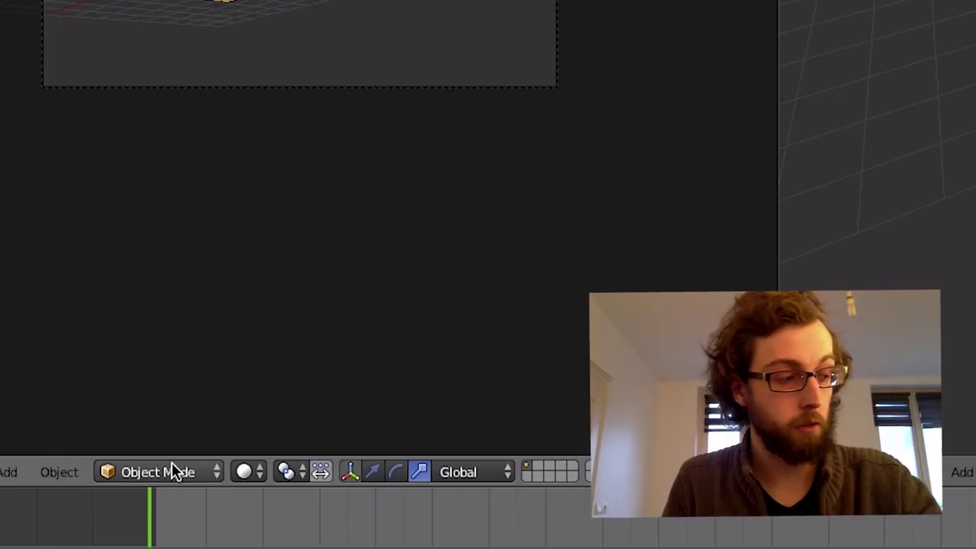
pyautogui.click(172, 463)
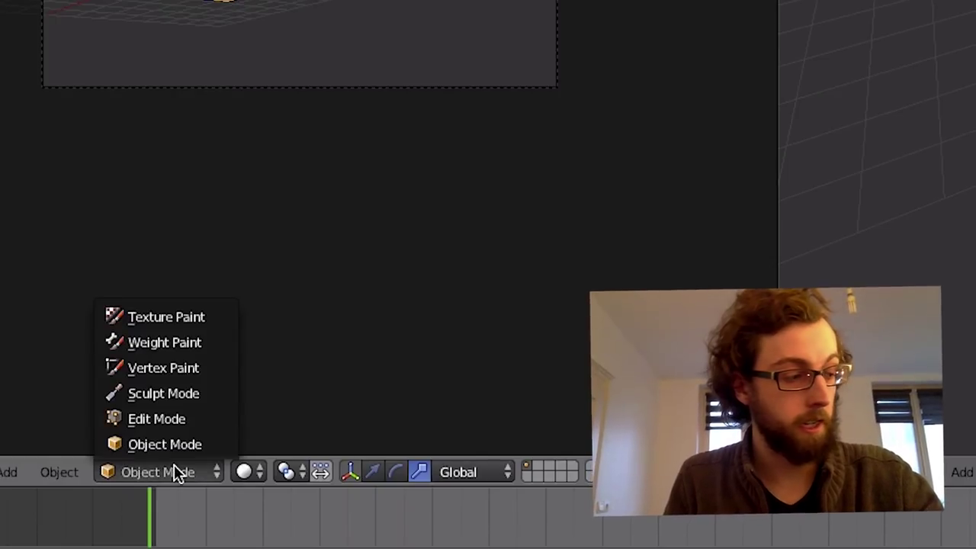
pyautogui.click(188, 413)
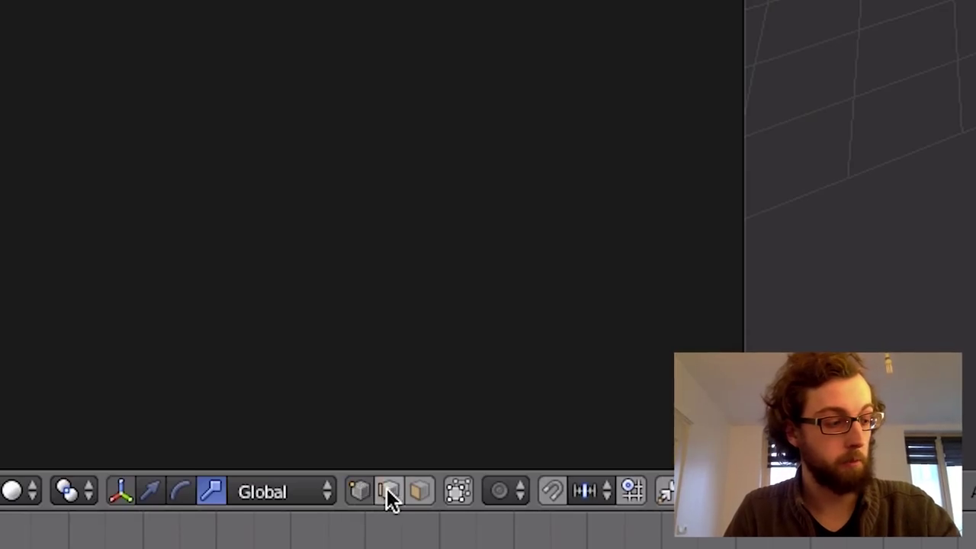
pyautogui.click(388, 490)
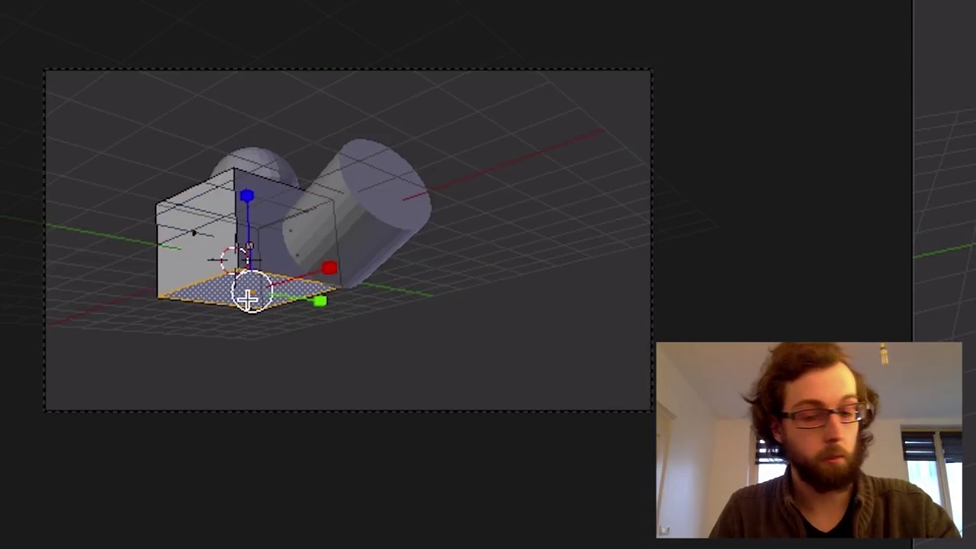
pyautogui.press('e')
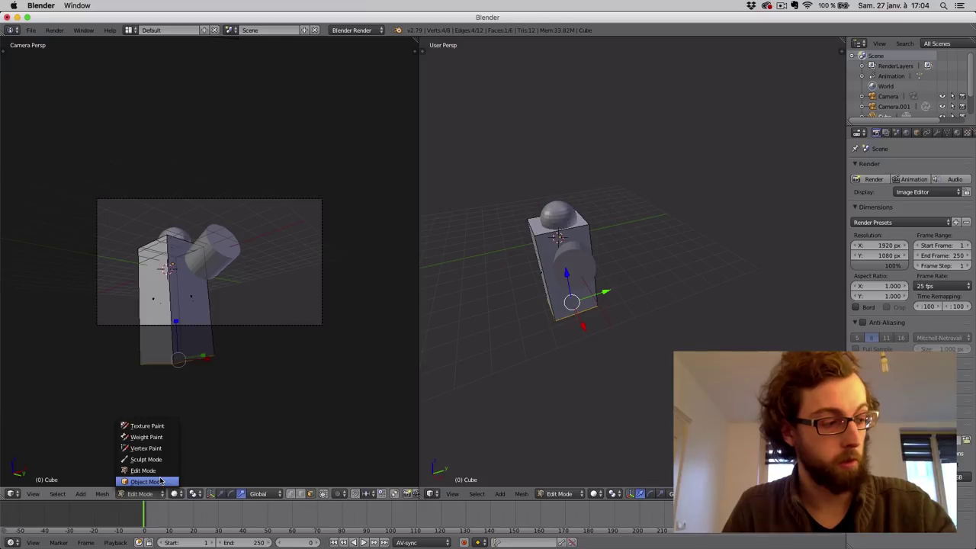
pyautogui.click(160, 481)
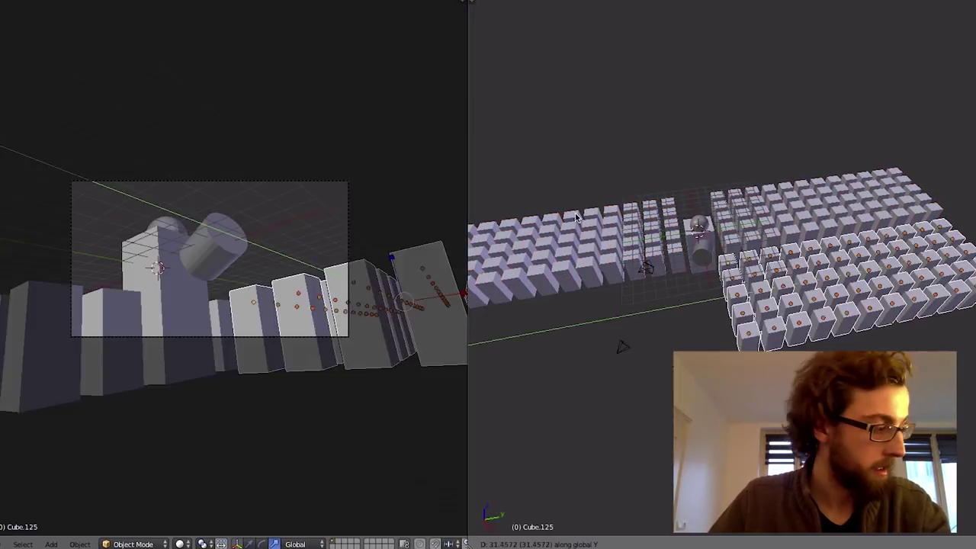
# Place the last duplicated block, then select Camera.001 and adjust it.
pyautogui.click(577, 218)
pyautogui.rightClick(348, 222)
pyautogui.press('r')
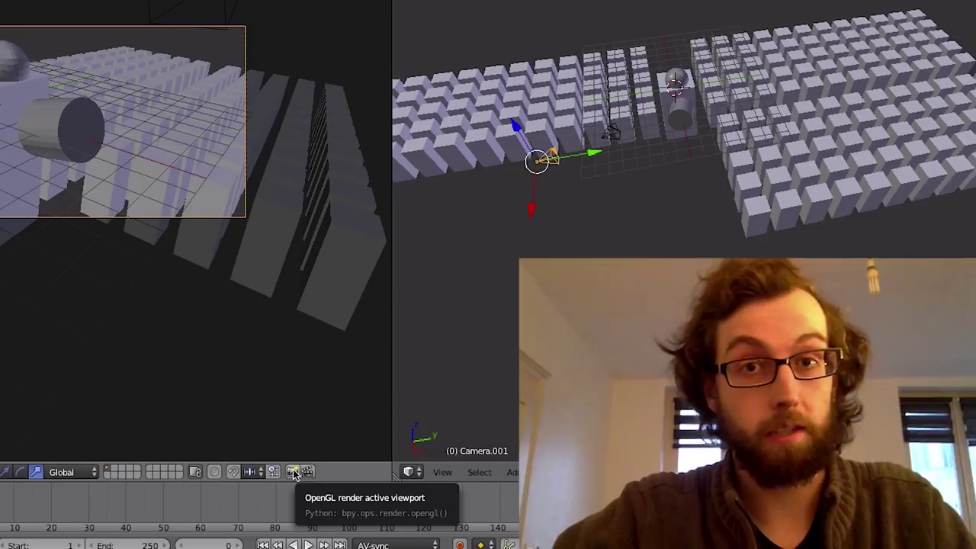
# Make an OpenGL render of the active viewport and save it as ma scene de ouf_2_le retour.png.
pyautogui.click(293, 472)
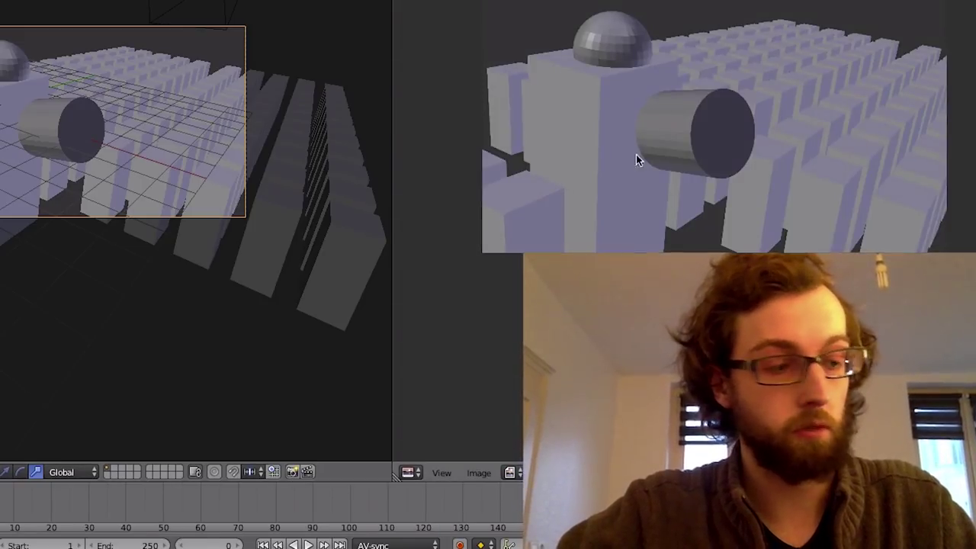
pyautogui.click(474, 495)
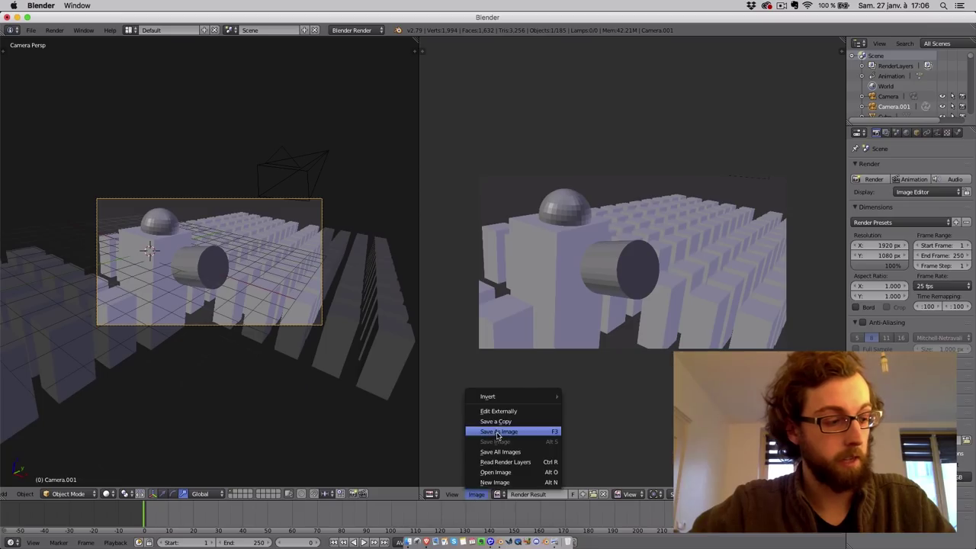
pyautogui.click(496, 432)
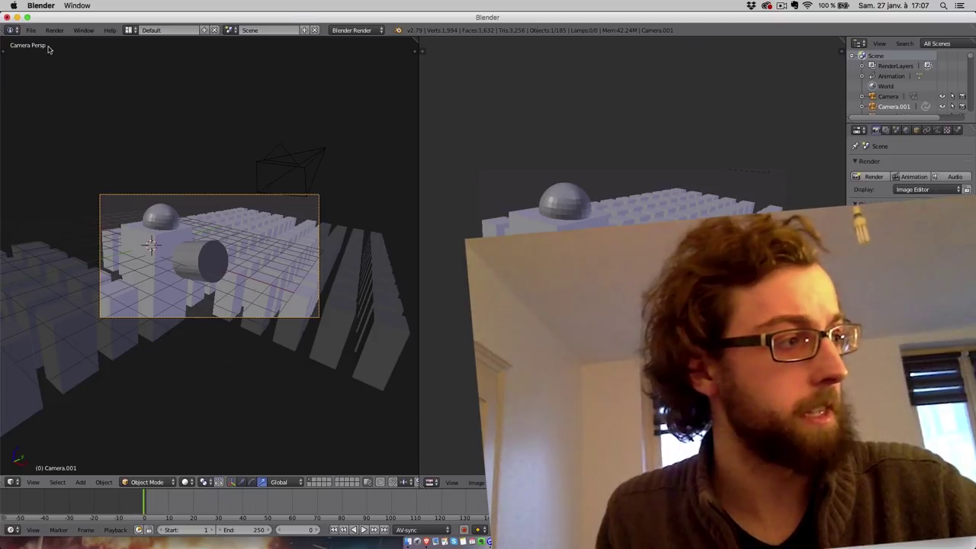
# Save the scene as a .blend file via File > Save As.
pyautogui.click(31, 30)
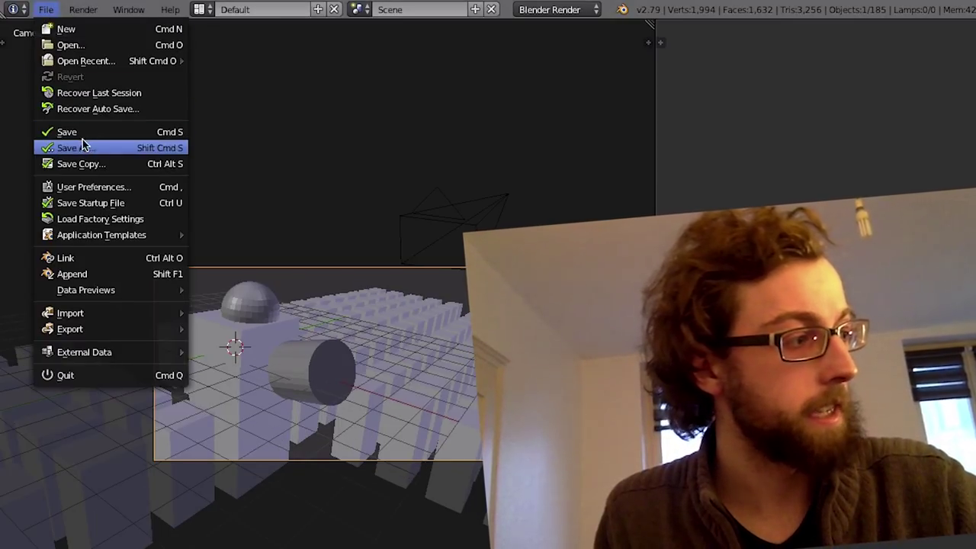
pyautogui.click(76, 148)
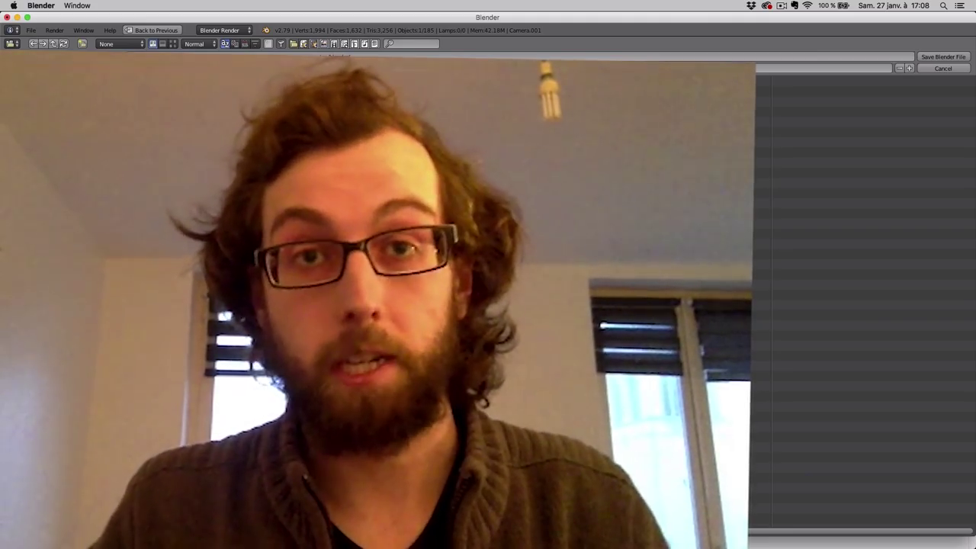